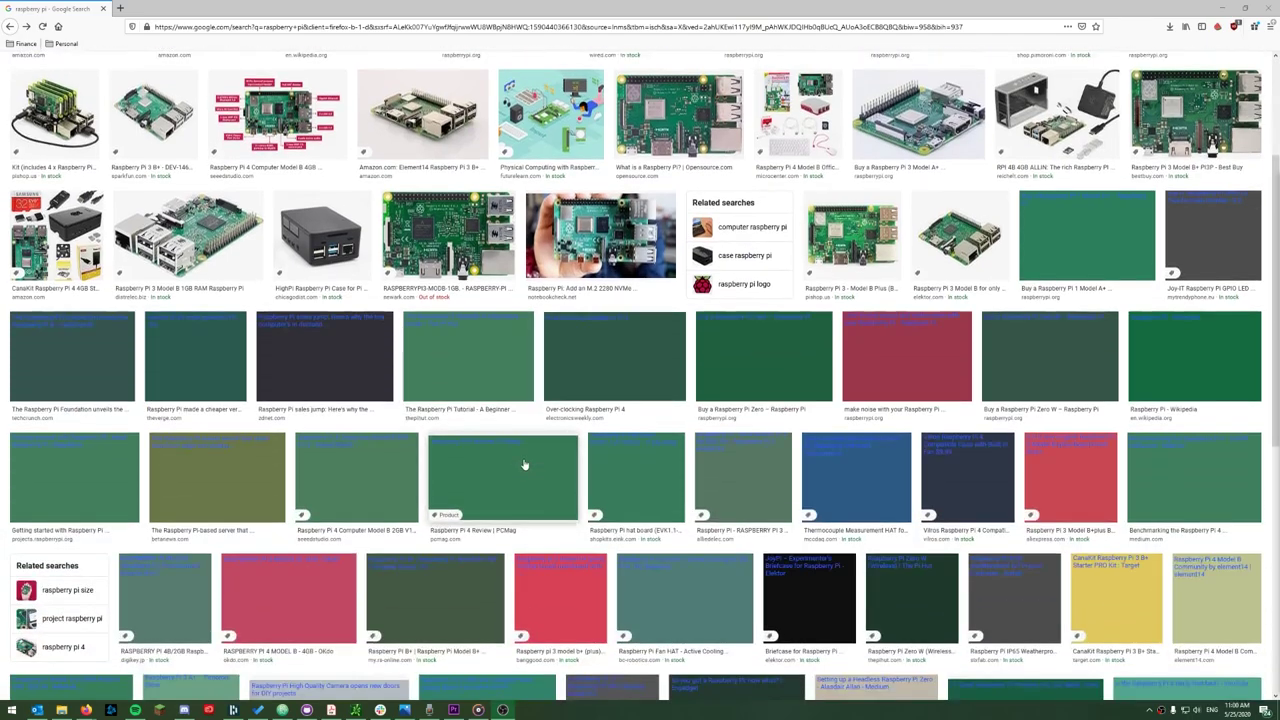
# Step: Narrow the Raspberry Pi image results to mirror and preview several smart mirror build photos
pyautogui.scroll(3, 197, 128)
pyautogui.click(190, 129)
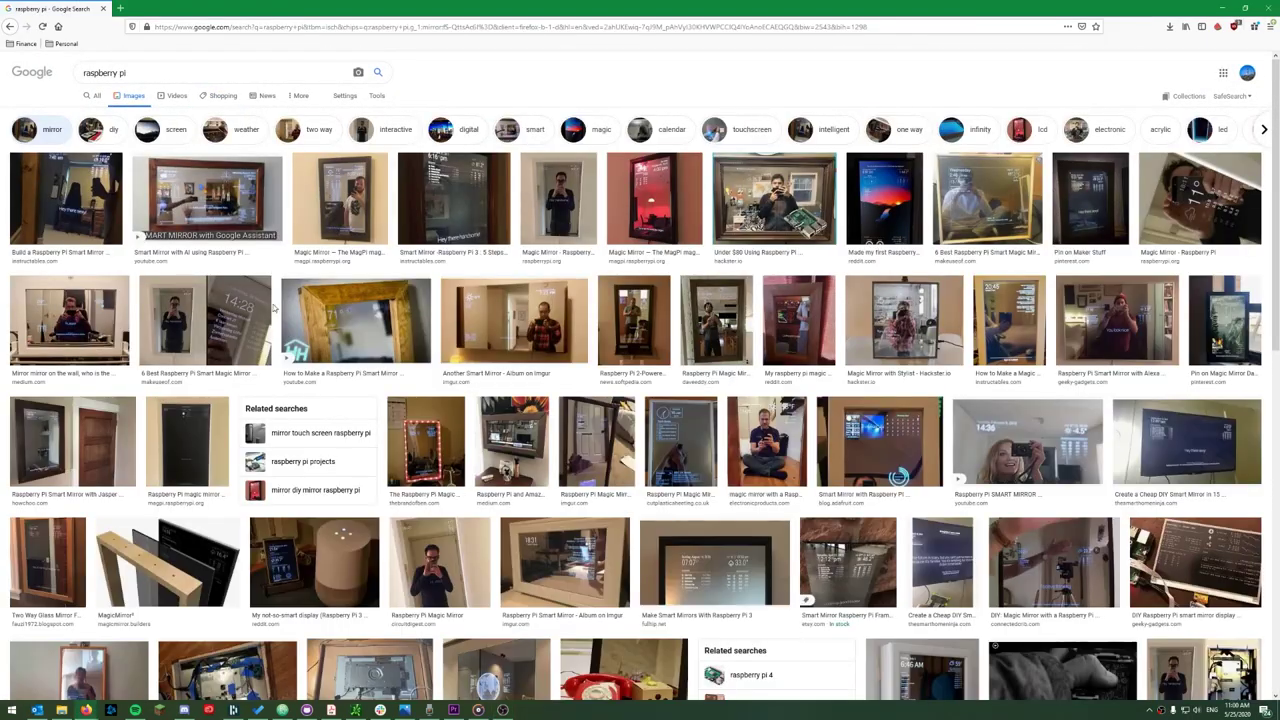
pyautogui.click(60, 200)
pyautogui.click(195, 98)
pyautogui.click(424, 96)
pyautogui.click(720, 96)
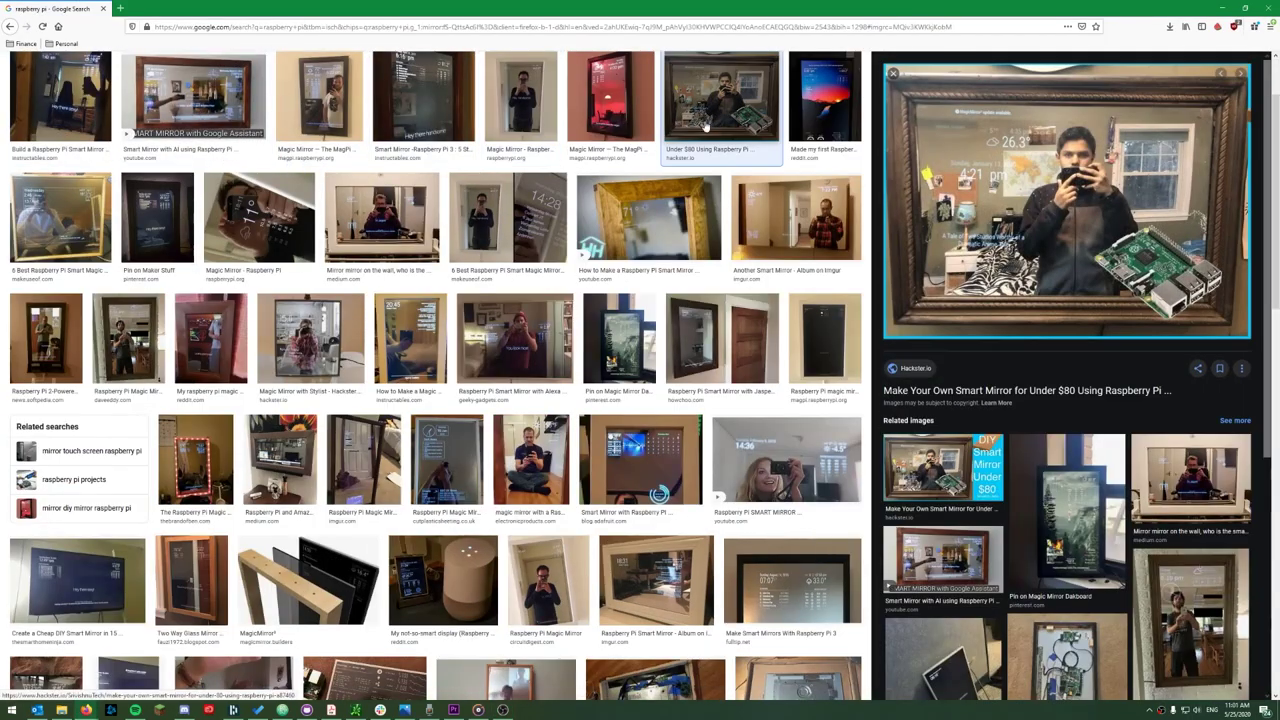
pyautogui.click(259, 217)
pyautogui.click(495, 265)
pyautogui.click(787, 458)
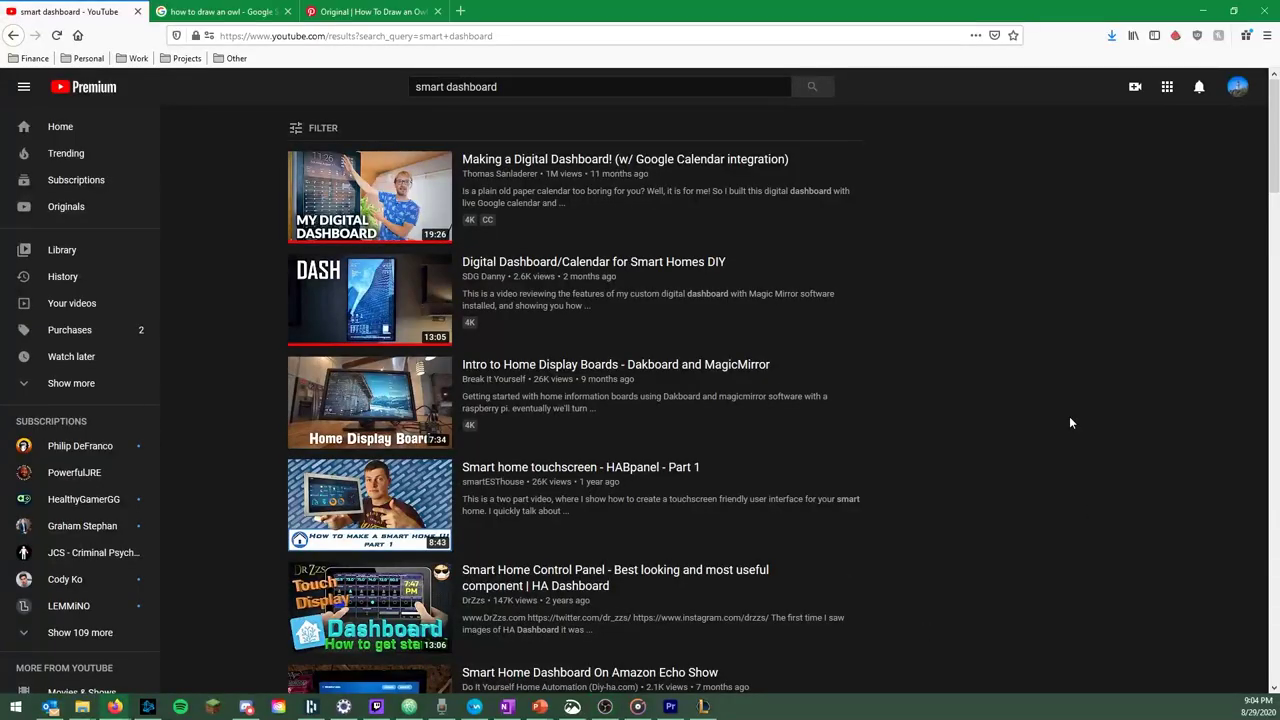
# Step: Browse the YouTube video results for smart dashboard and magic mirror
pyautogui.scroll(-2, 1070, 418)
pyautogui.scroll(-5, 1071, 422)
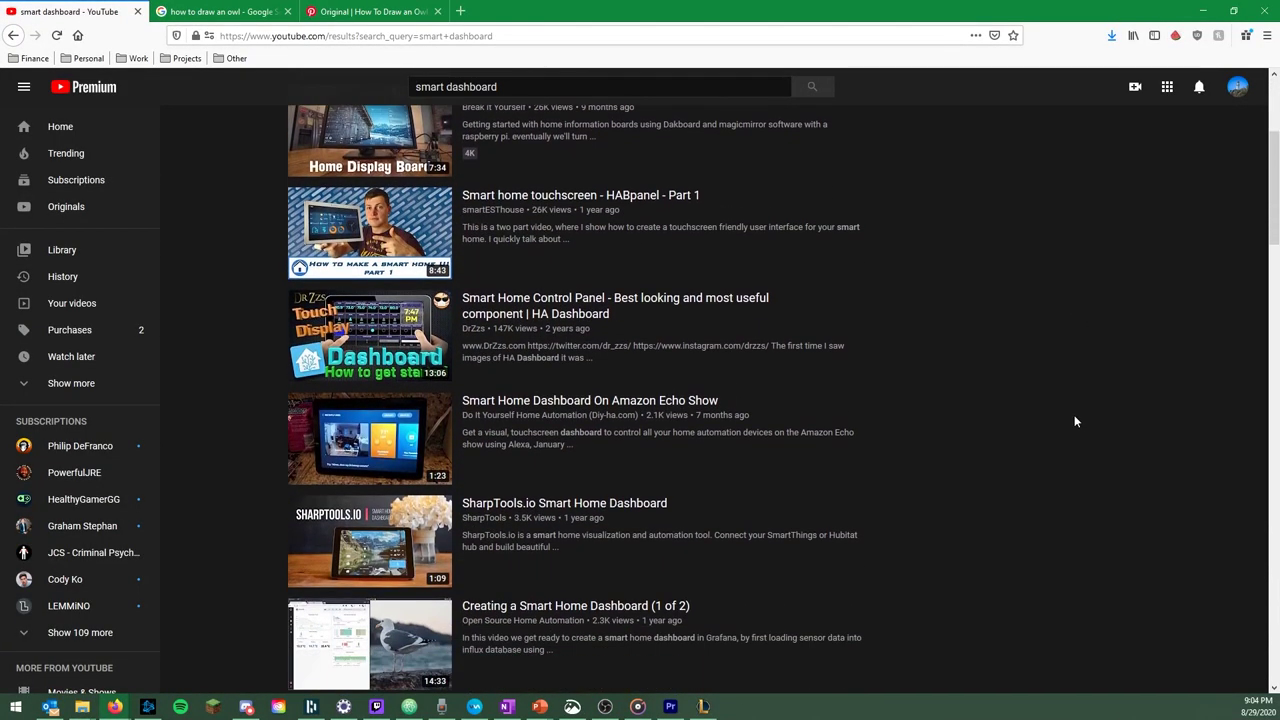
pyautogui.scroll(-1, 1075, 421)
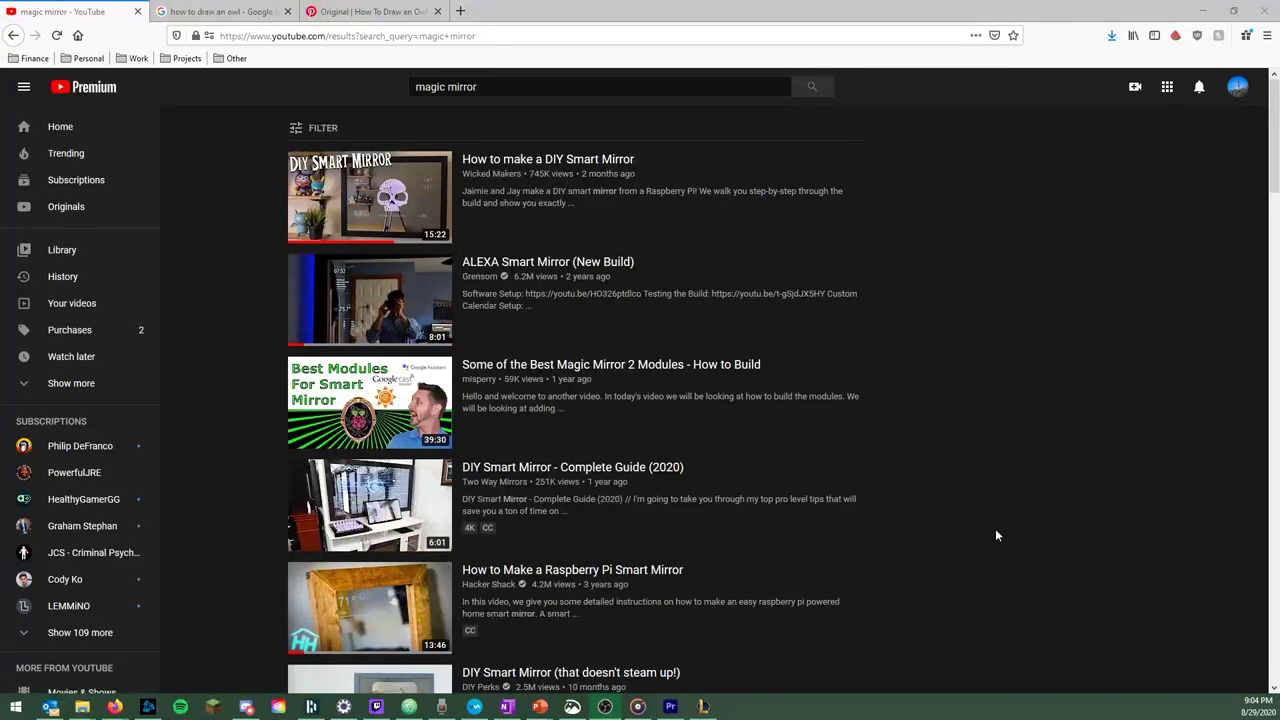
pyautogui.scroll(-5, 996, 535)
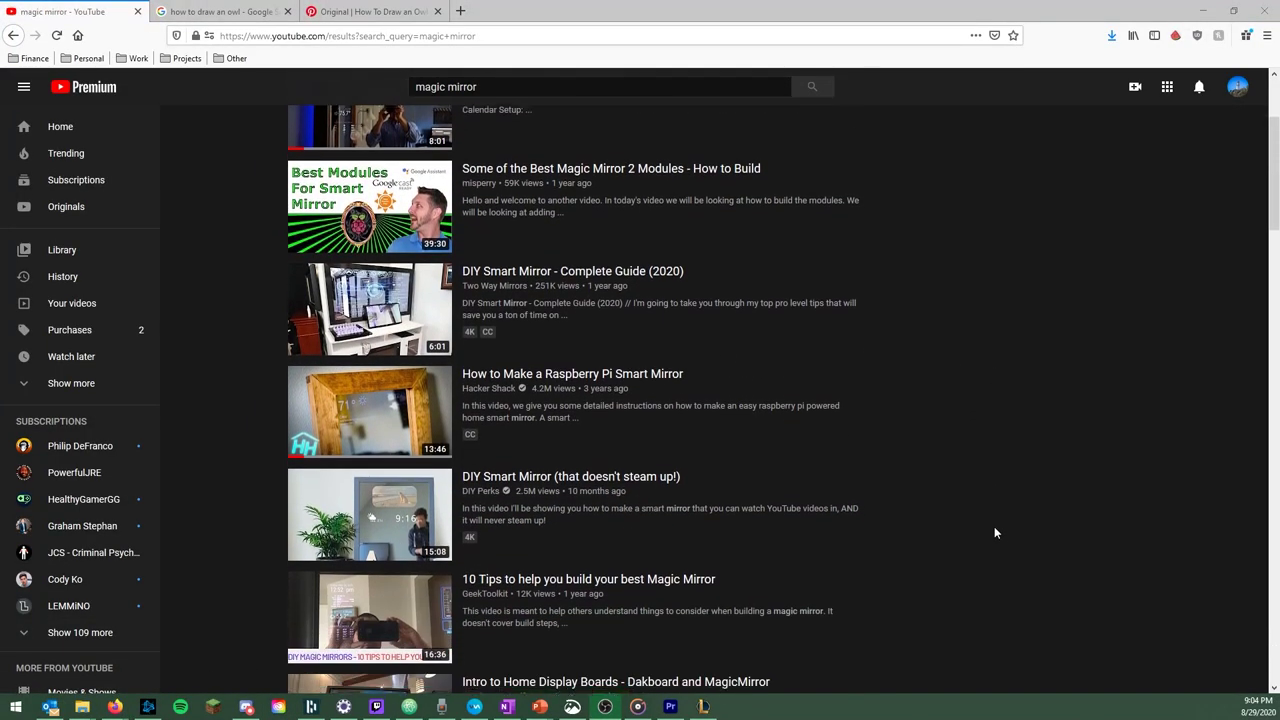
pyautogui.scroll(-10, 994, 533)
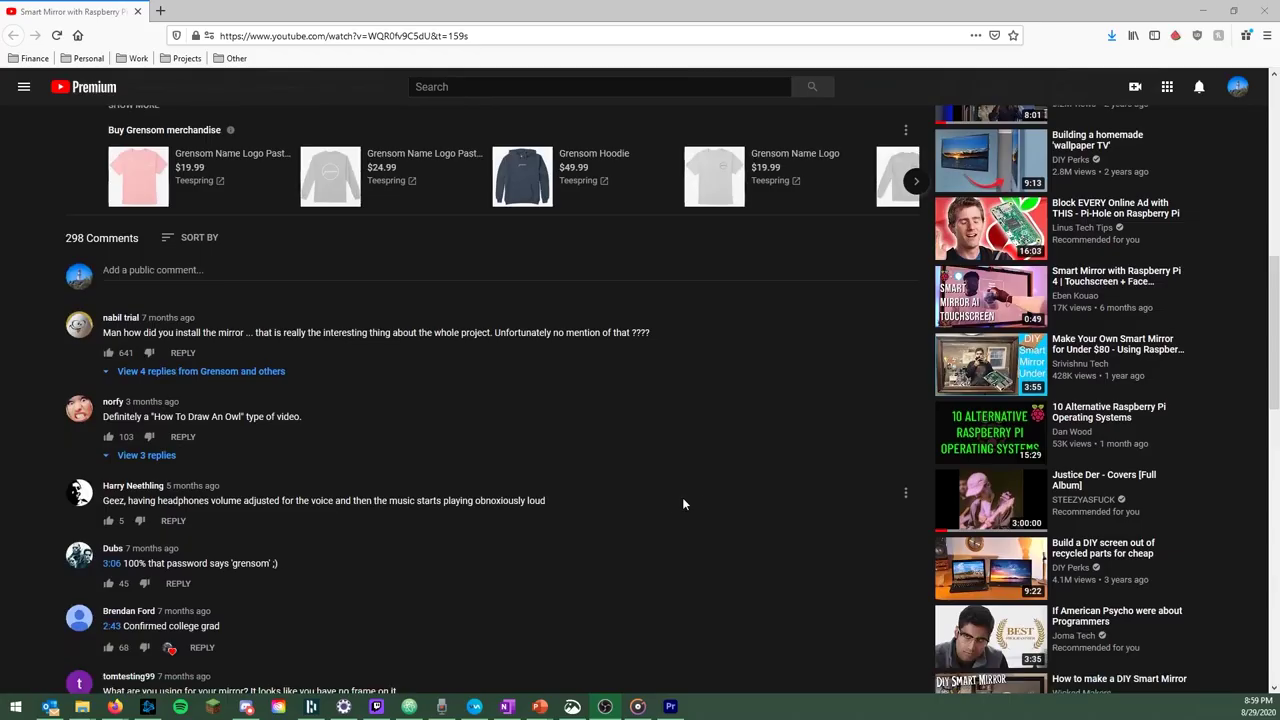
# Step: Highlight the "How To Draw An Owl" comment under the smart mirror video
pyautogui.scroll(-1, 600, 470)
pyautogui.moveTo(304, 352); pyautogui.dragTo(134, 357)
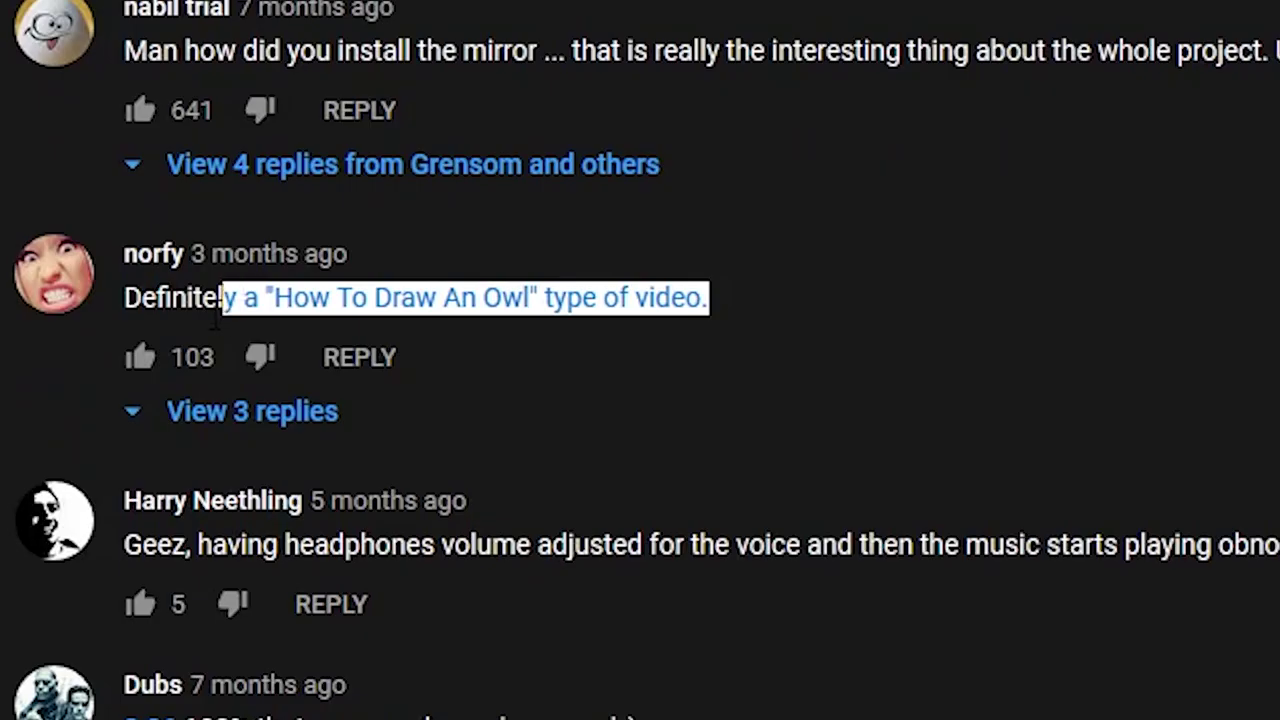
pyautogui.moveTo(213, 320); pyautogui.dragTo(126, 296)
pyautogui.click(600, 470)
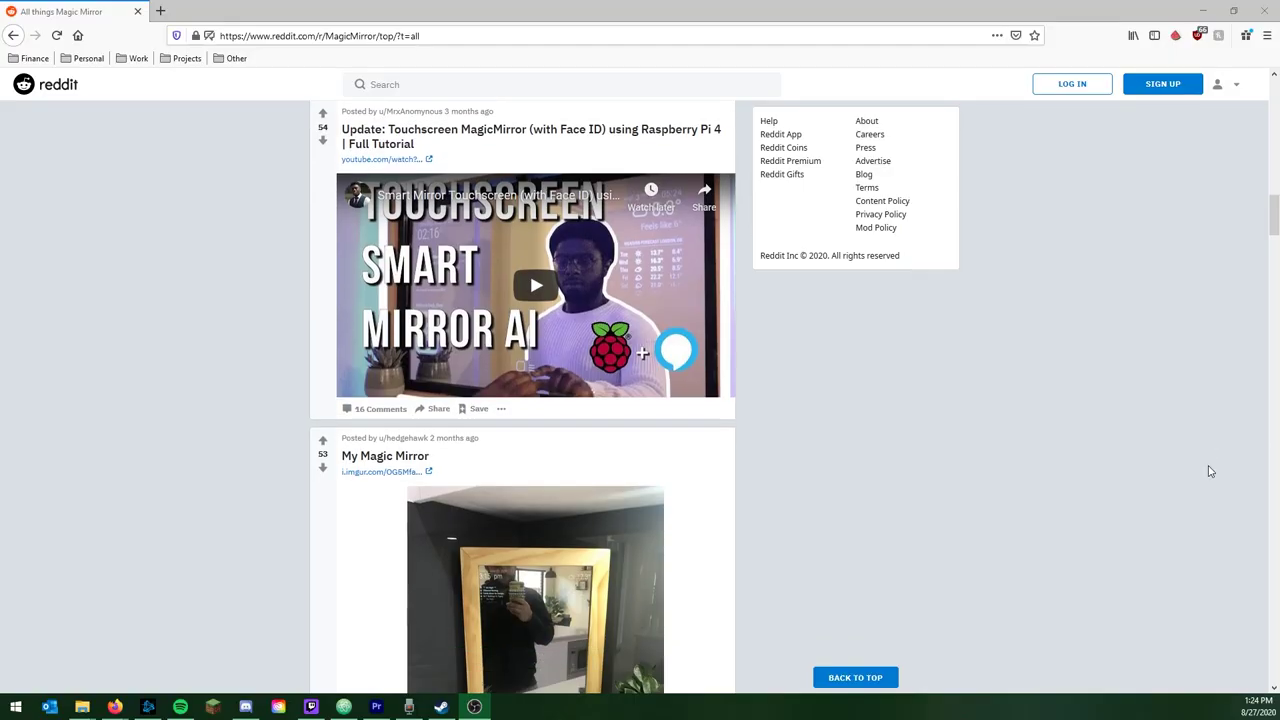
# Step: Browse the all-time top posts of the MagicMirror subreddit
pyautogui.scroll(-10, 1209, 468)
pyautogui.scroll(-10, 1209, 471)
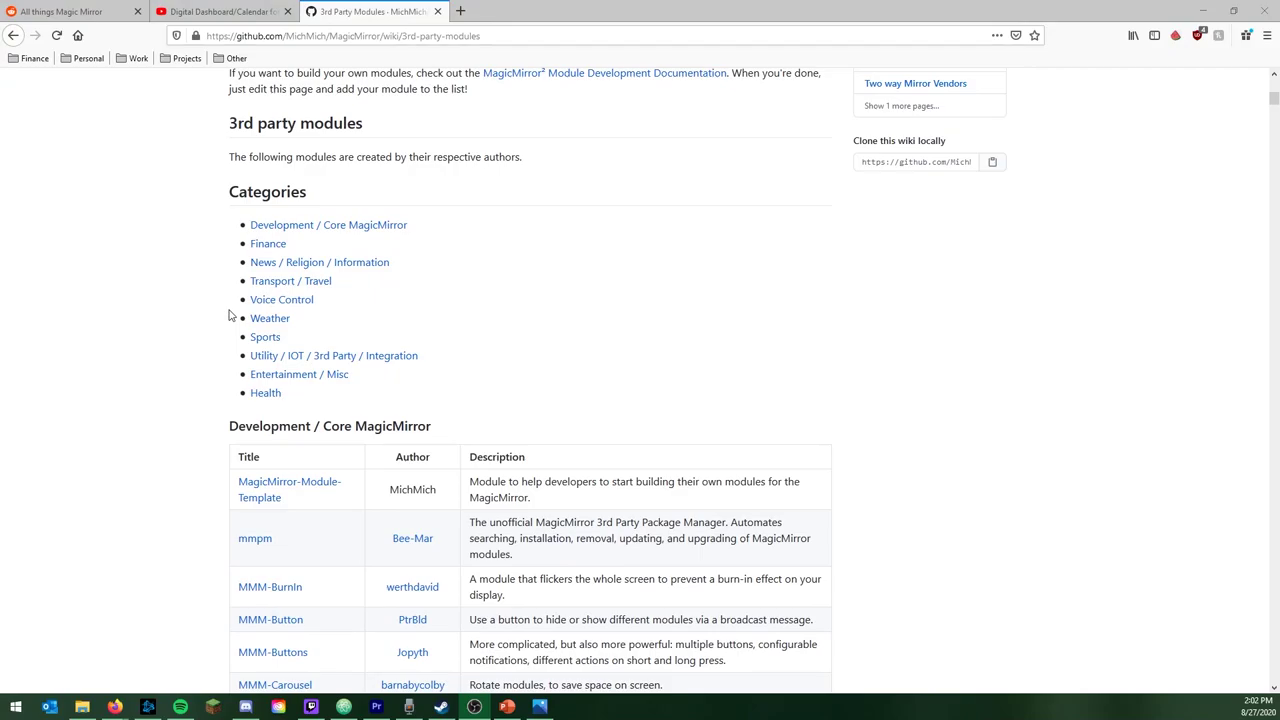
# Step: Look through the categories and module tables on the MagicMirror 3rd party modules wiki page
pyautogui.scroll(-6, 225, 315)
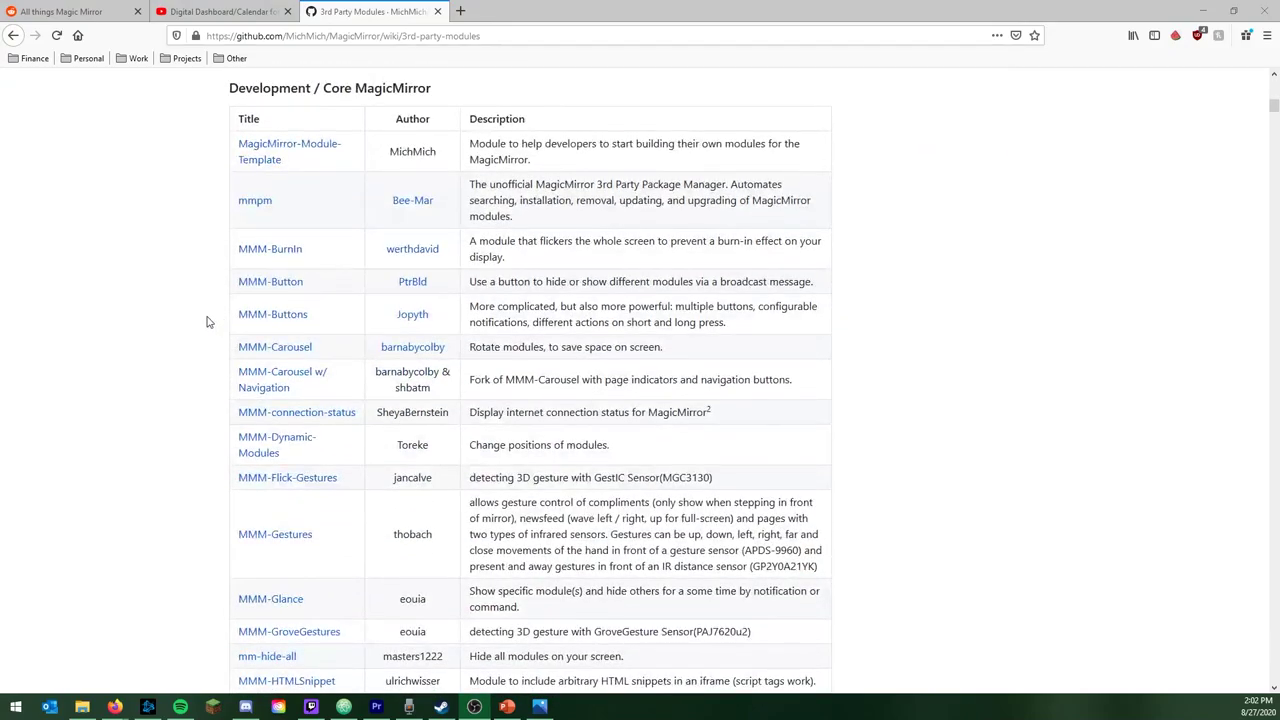
pyautogui.scroll(-20, 207, 322)
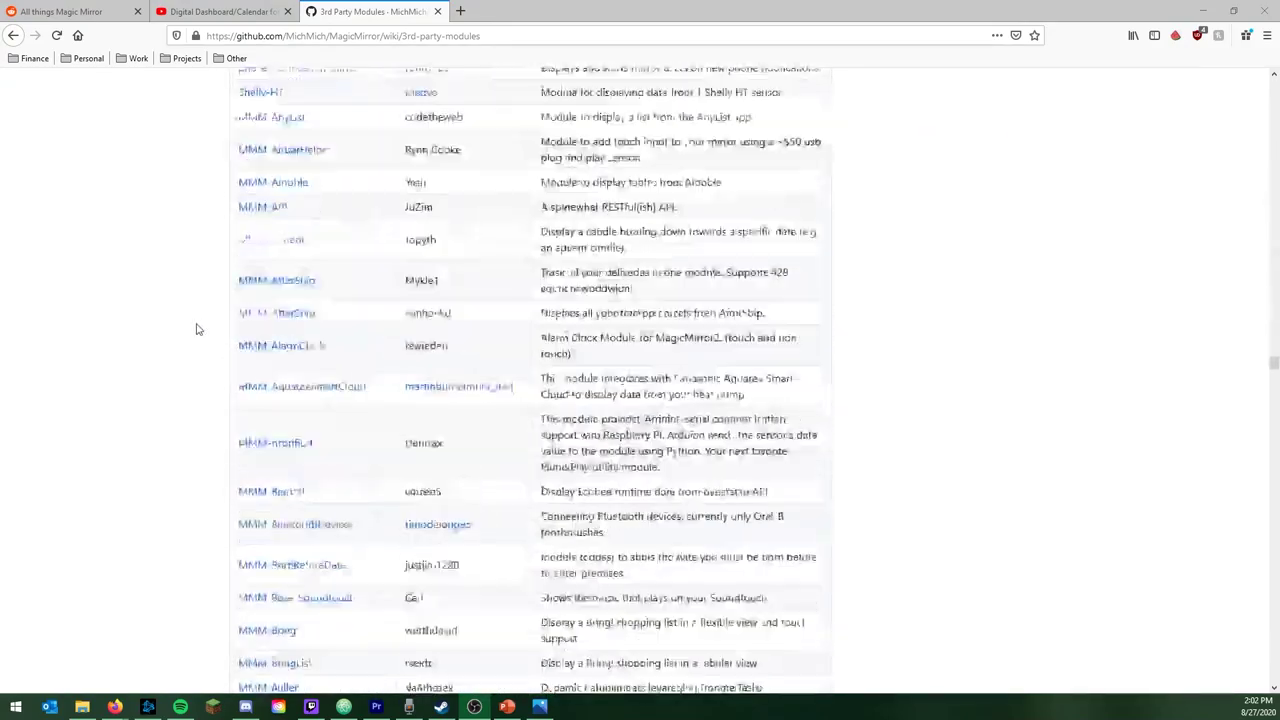
pyautogui.scroll(-20, 197, 329)
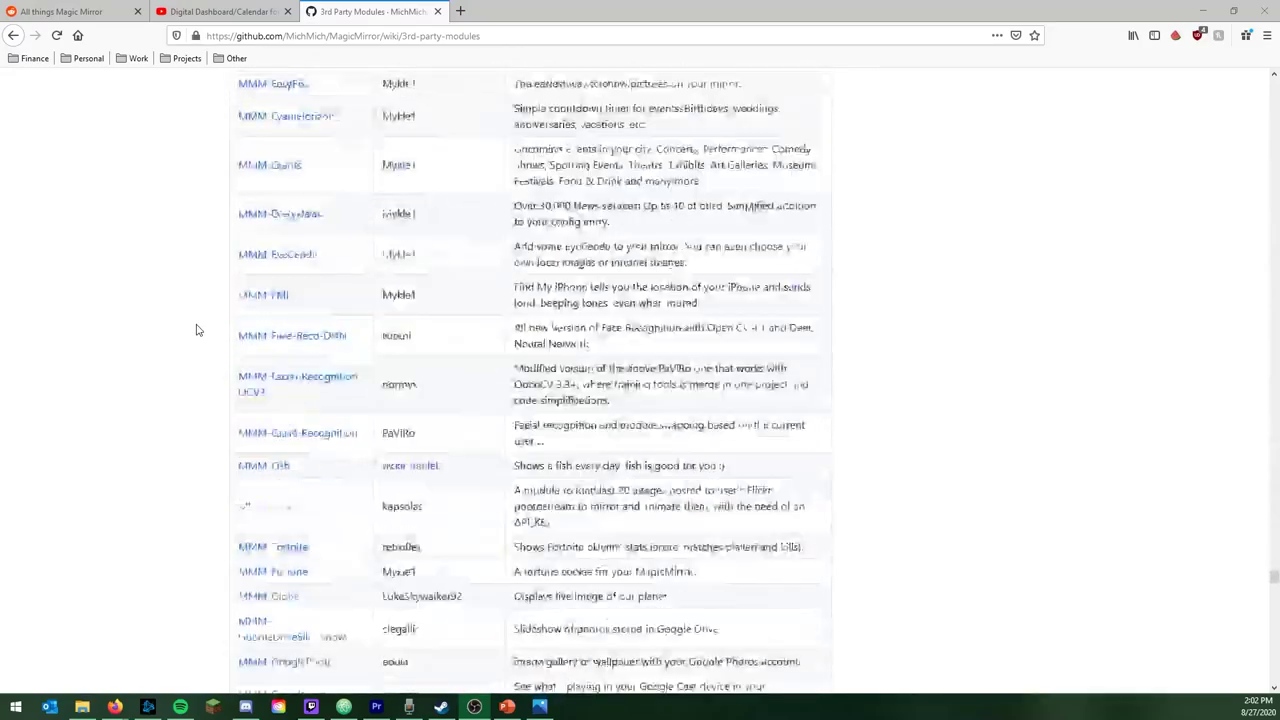
pyautogui.scroll(-5, 197, 329)
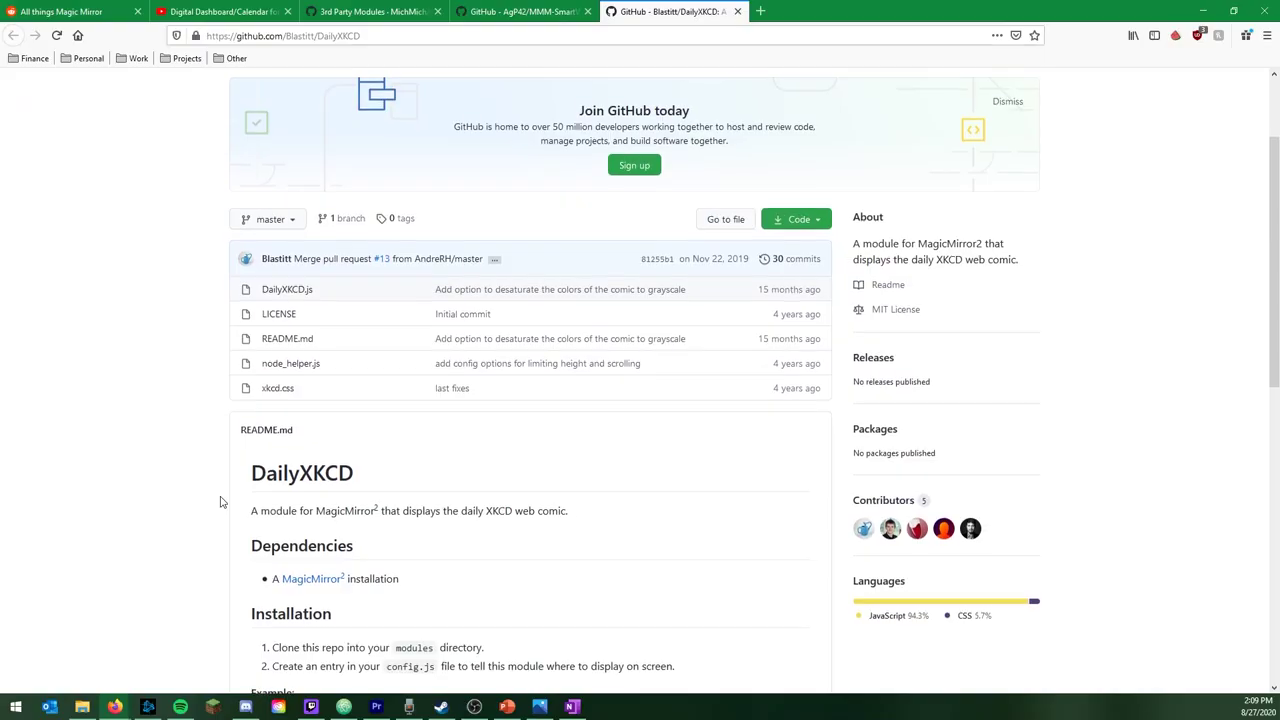
# Step: Review the installation and config sections of the DailyXKCD module's README
pyautogui.scroll(2, 217, 500)
pyautogui.scroll(-3, 219, 502)
pyautogui.scroll(-5, 221, 502)
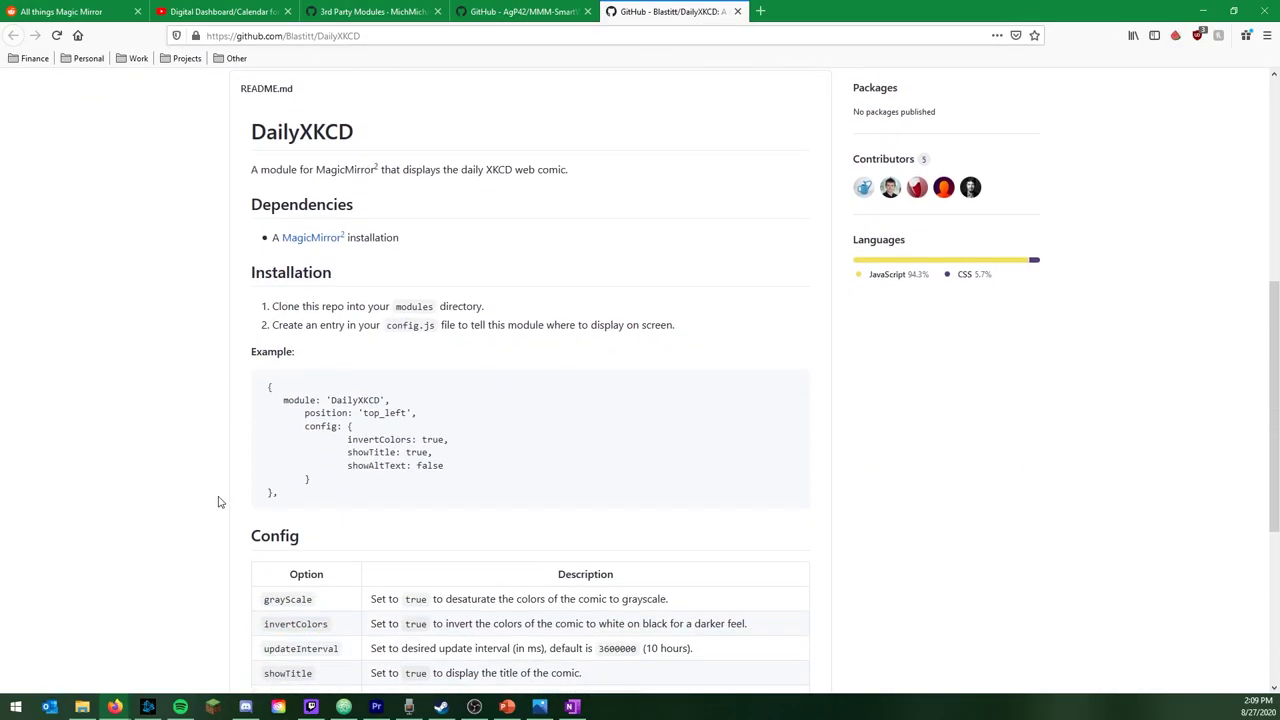
pyautogui.scroll(-1, 220, 502)
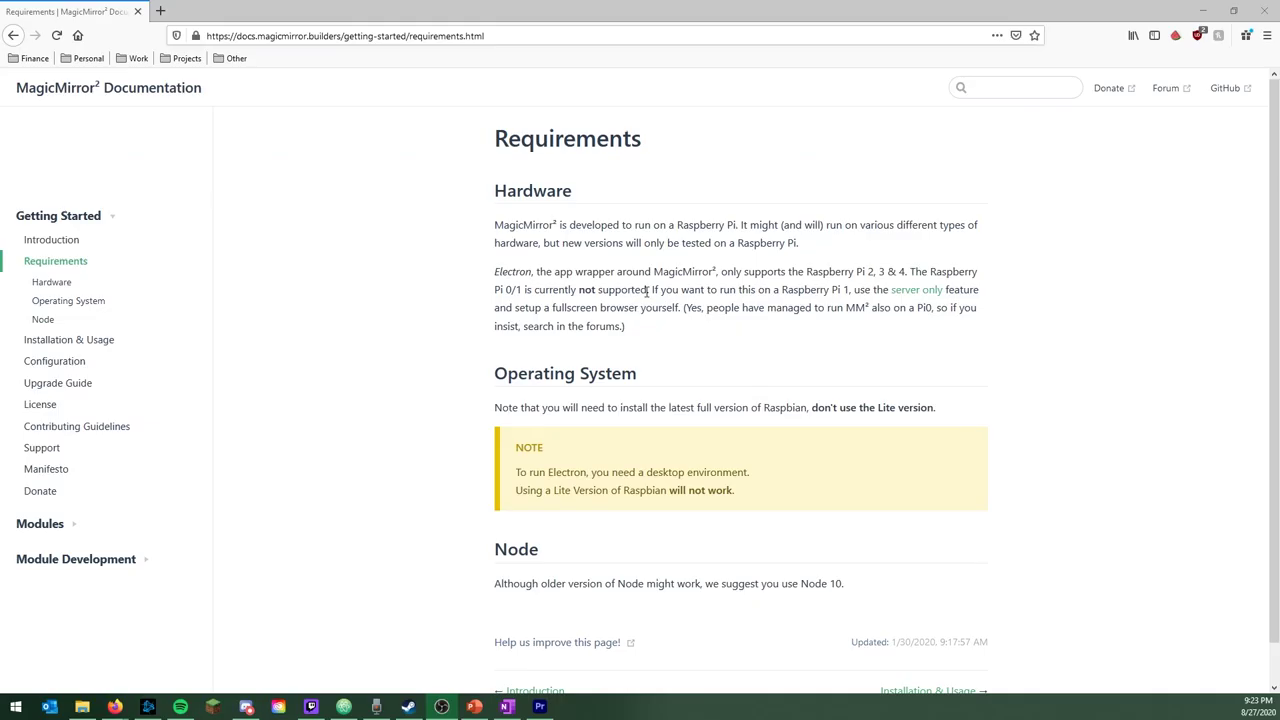
# Step: Examine the supported Raspberry Pi models in the Hardware section of the MagicMirror requirements
pyautogui.moveTo(649, 290); pyautogui.dragTo(912, 272)
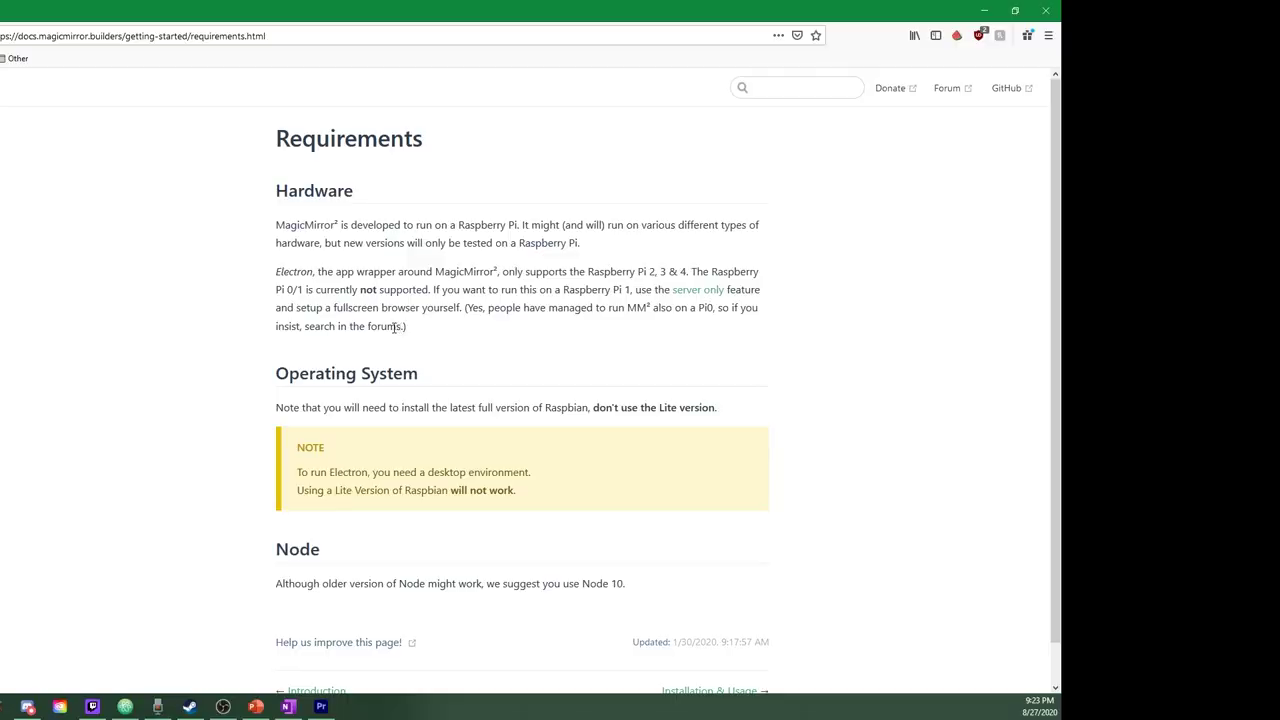
pyautogui.moveTo(707, 462); pyautogui.dragTo(1028, 375)
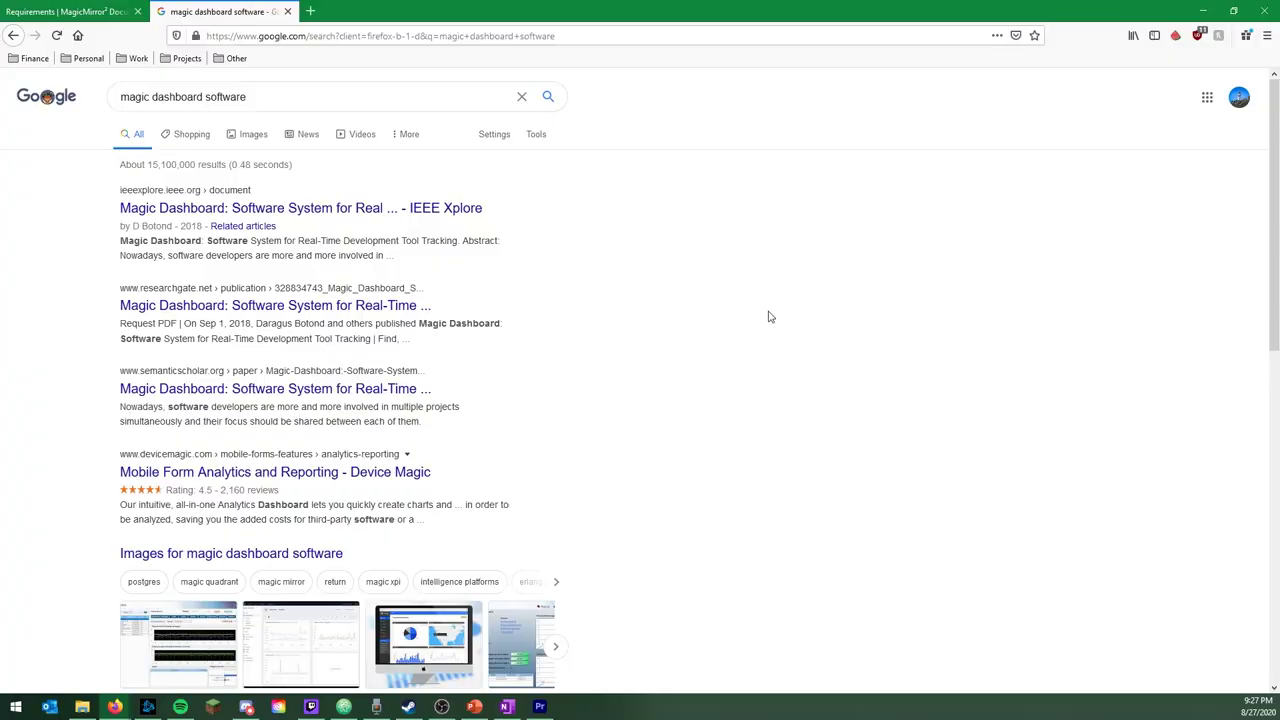
# Step: Look through the Google search results for magic dashboard software
pyautogui.scroll(-3, 770, 317)
pyautogui.scroll(-3, 770, 317)
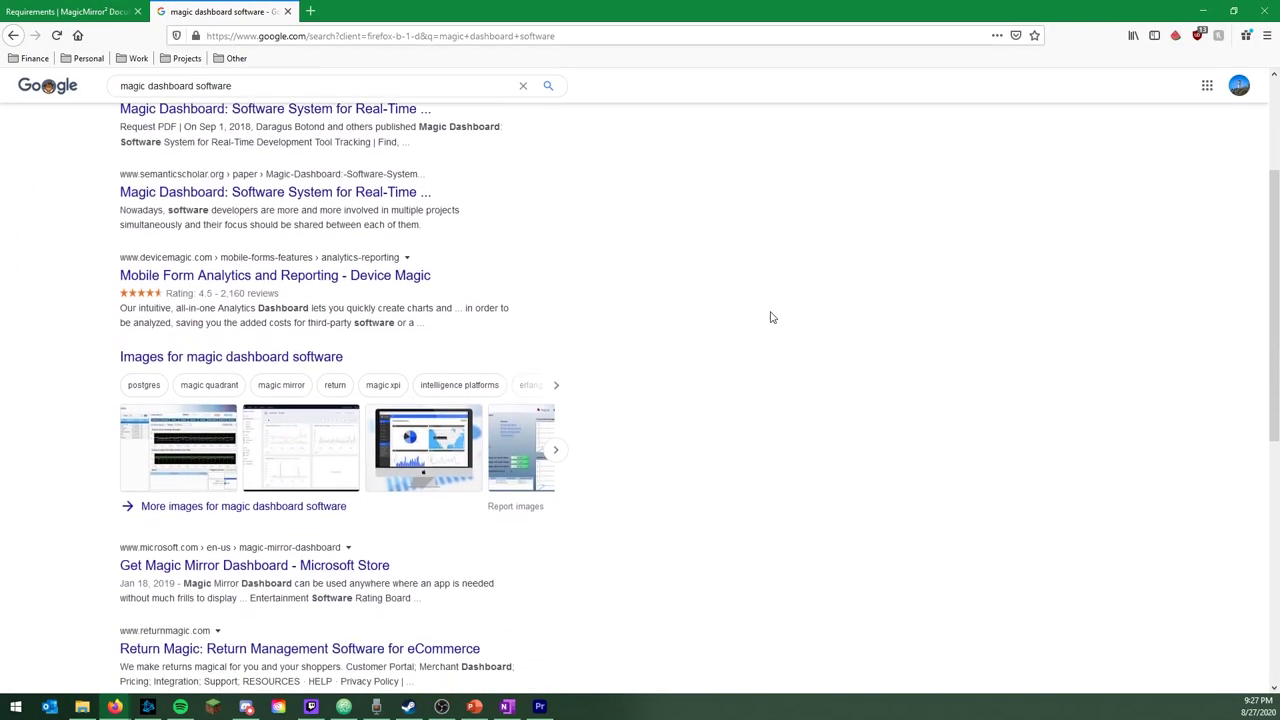
pyautogui.scroll(-2, 770, 317)
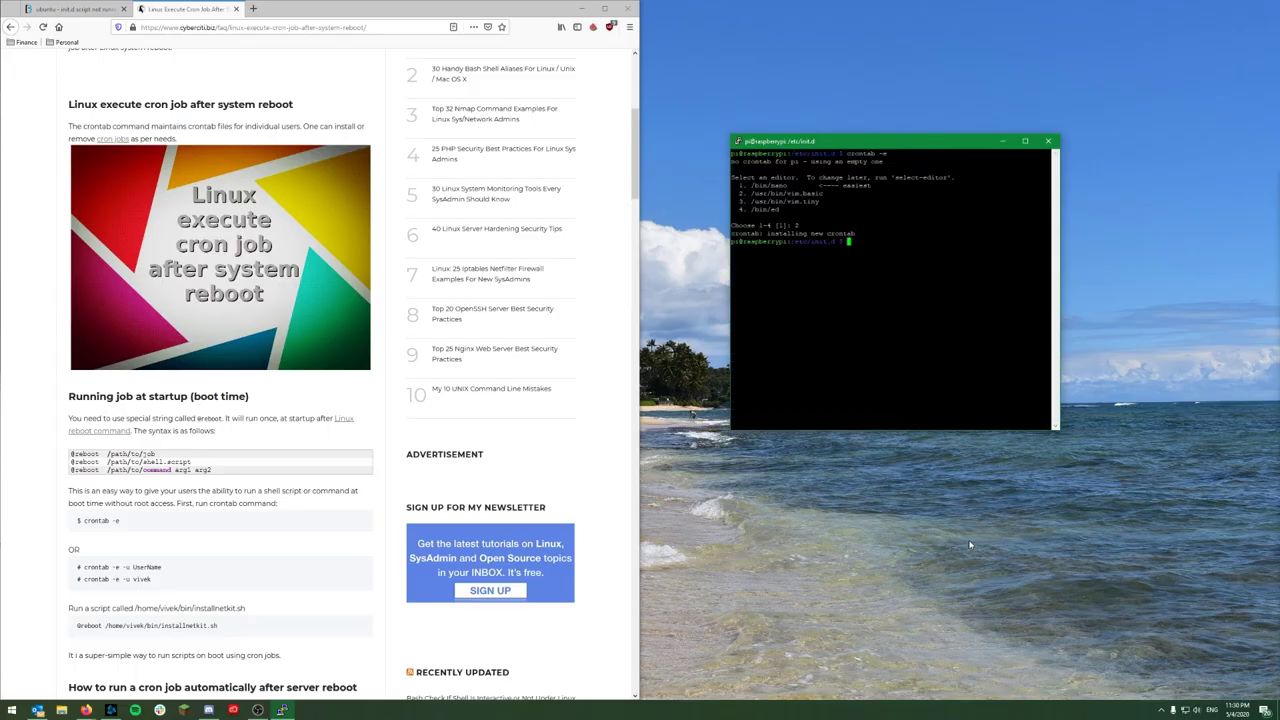
# Step: Open the crontab with crontab -e and insert sleep before /home/pi/mmstart.sh in the reboot entry
pyautogui.scroll(-5, 336, 533)
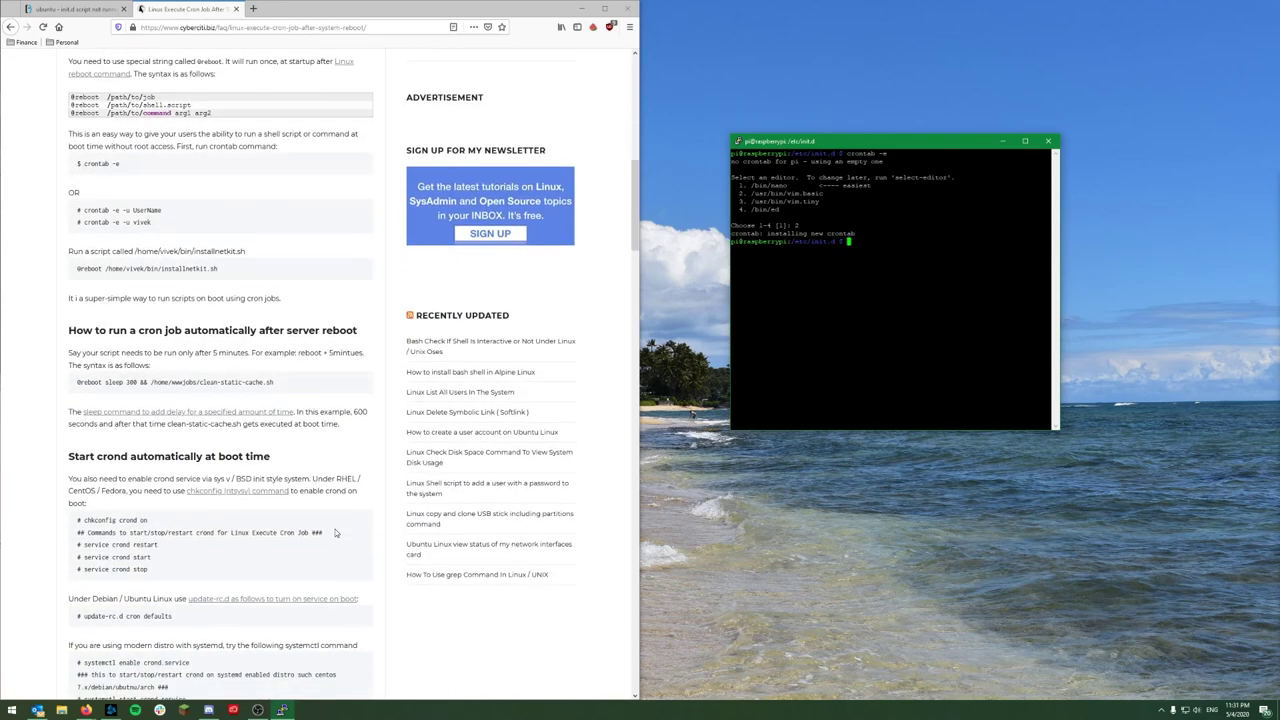
pyautogui.write('crontab -e')
pyautogui.press('Return')
pyautogui.hotkey('shift', 'g')
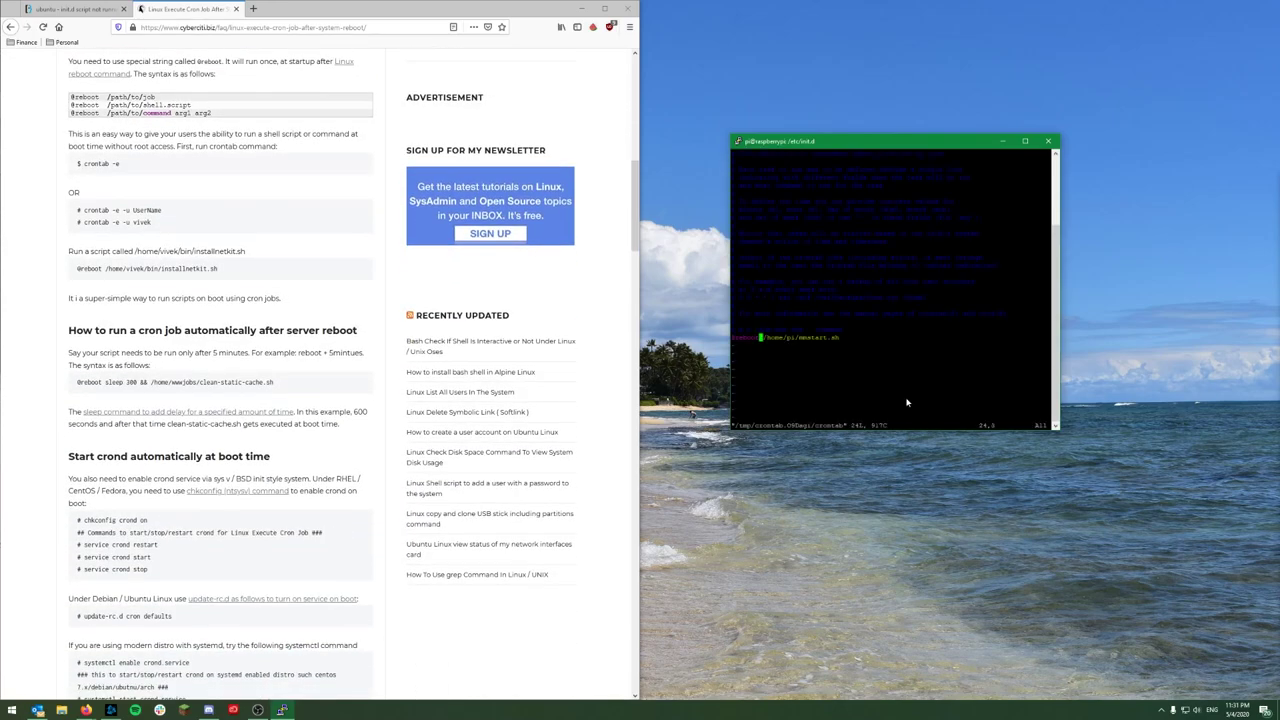
pyautogui.write('isleep')
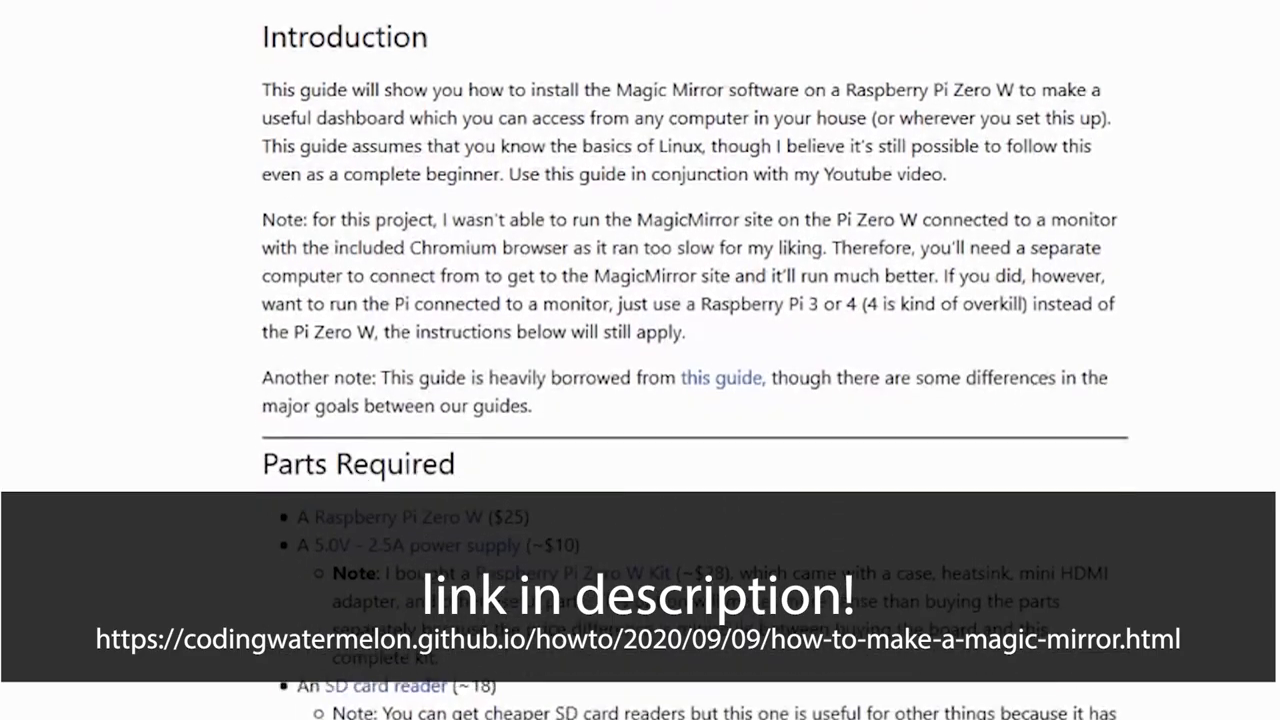
# Step: Read the magic mirror guide from its introduction through the installation and software setup sections
pyautogui.scroll(-10, 695, 360)
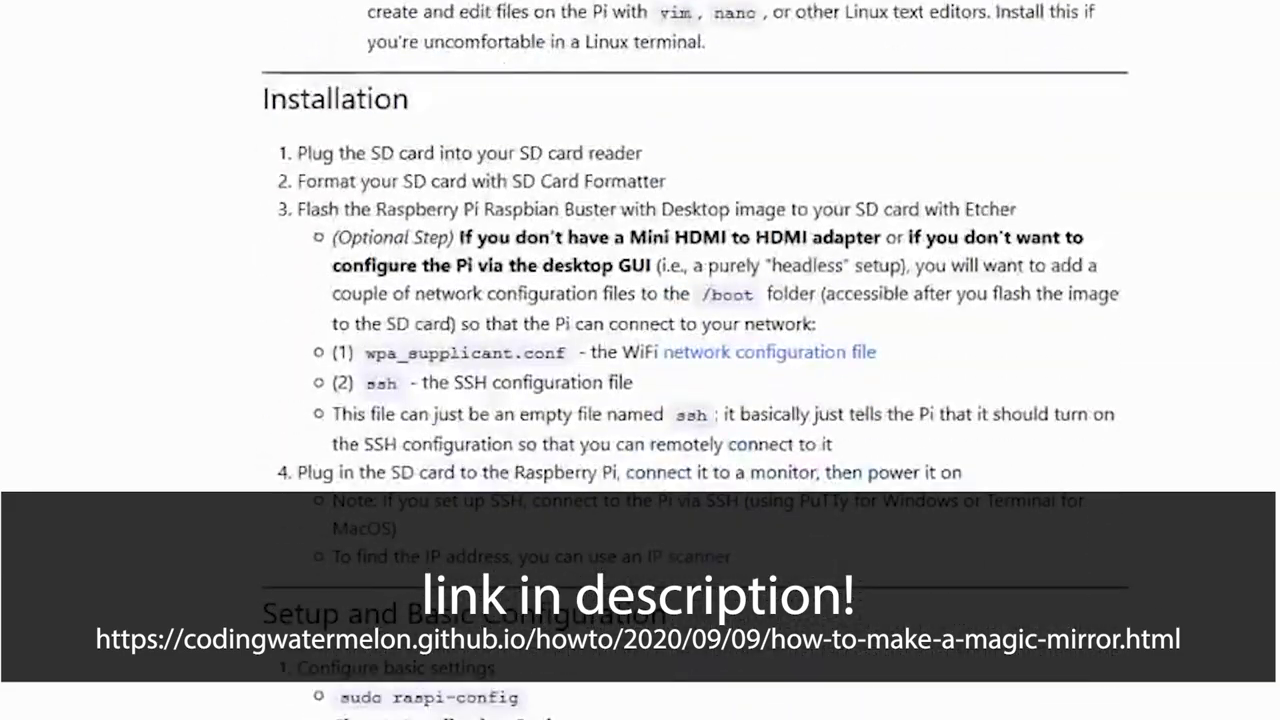
pyautogui.scroll(-10, 695, 360)
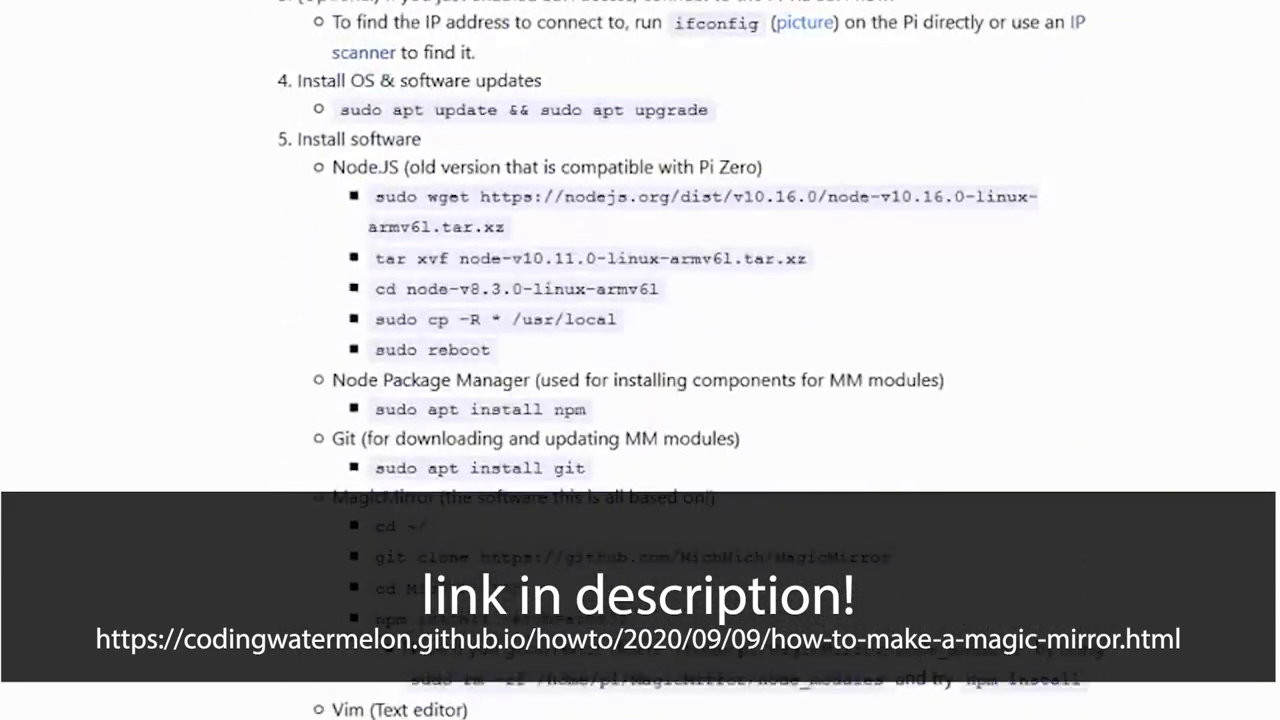
pyautogui.scroll(-10, 695, 360)
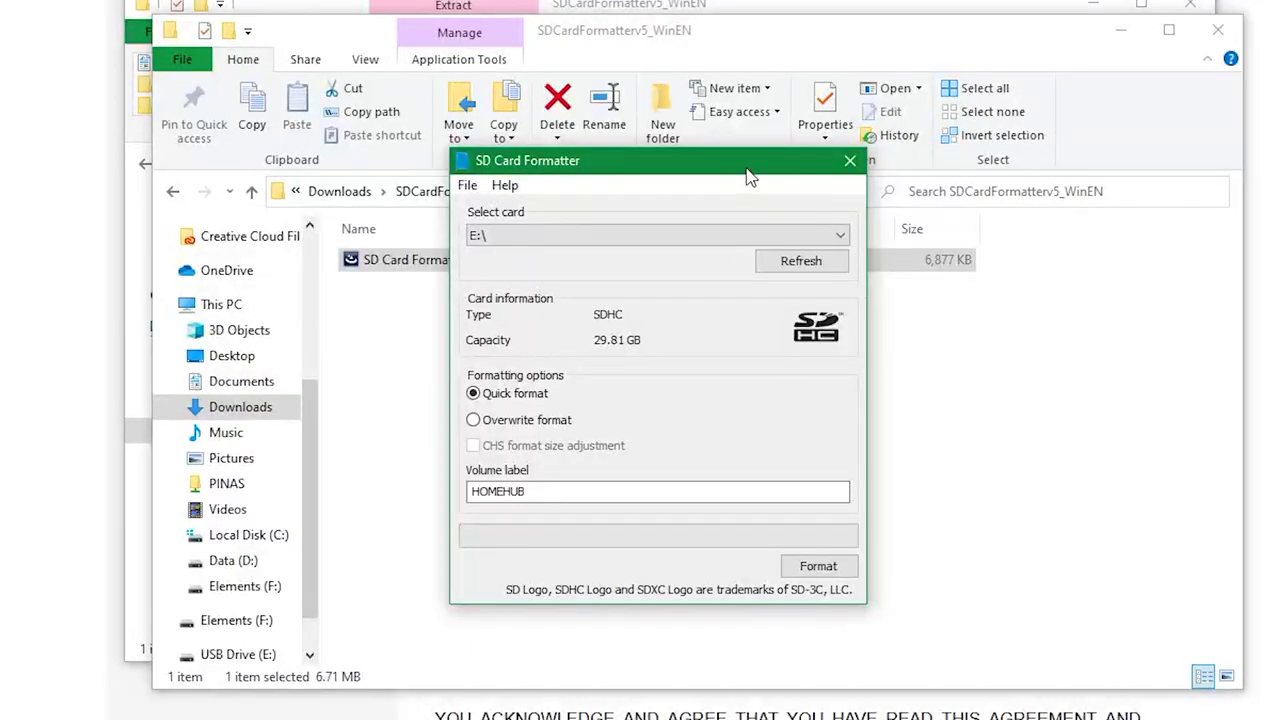
# Step: Quick format the SD card on E:\ with the volume label HOMEHUB
pyautogui.moveTo(748, 168); pyautogui.dragTo(802, 165)
pyautogui.click(873, 564)
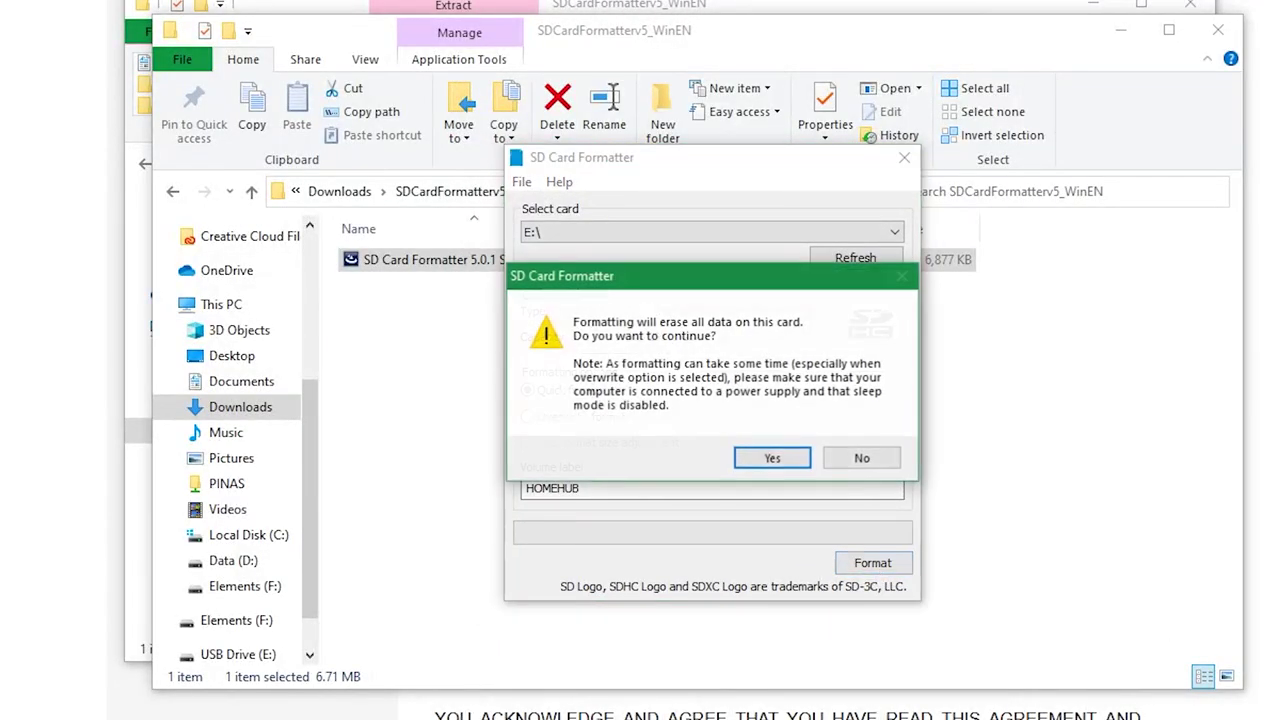
pyautogui.click(785, 466)
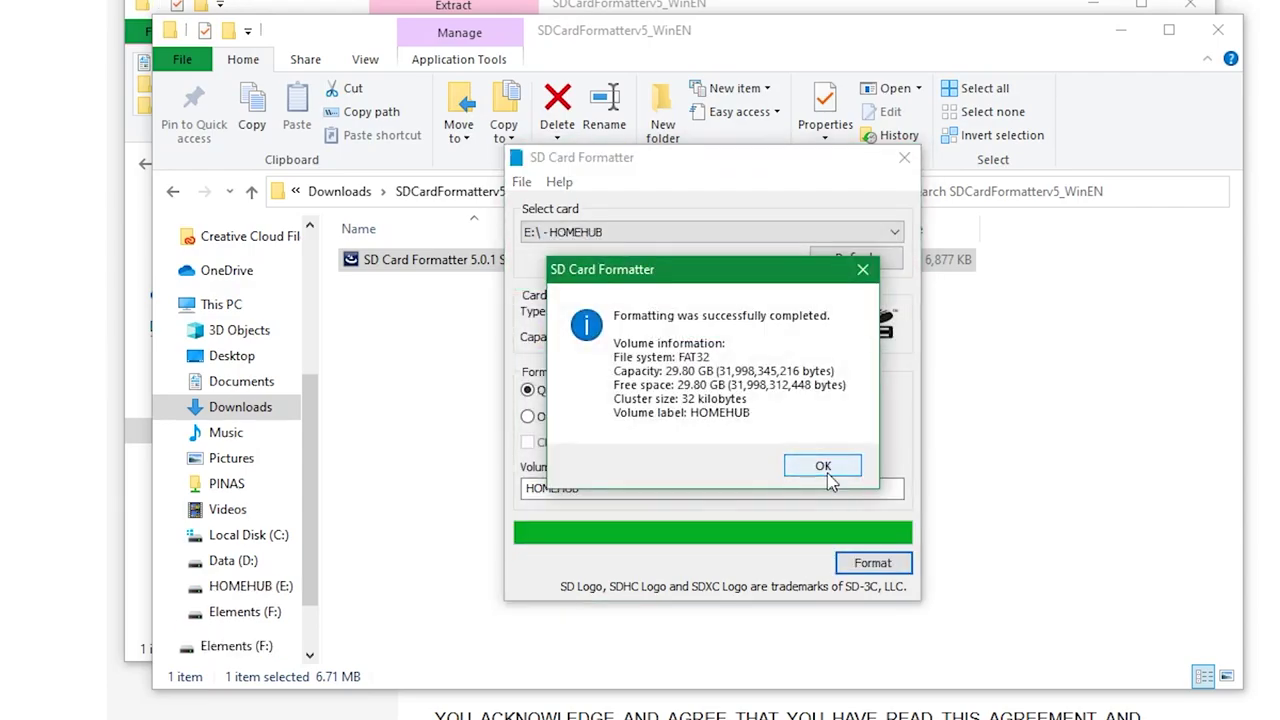
pyautogui.click(822, 467)
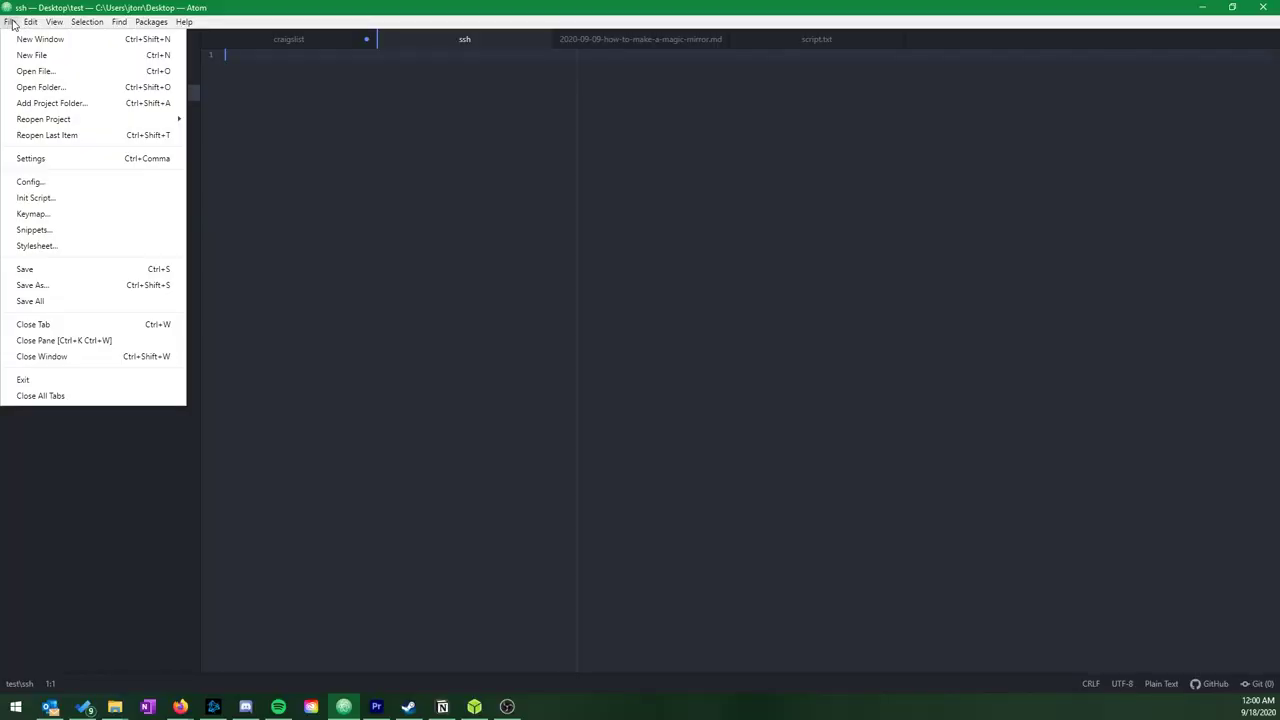
# Step: Save the empty file as ssh and place it from the test folder onto the boot (E:) drive
pyautogui.click(33, 285)
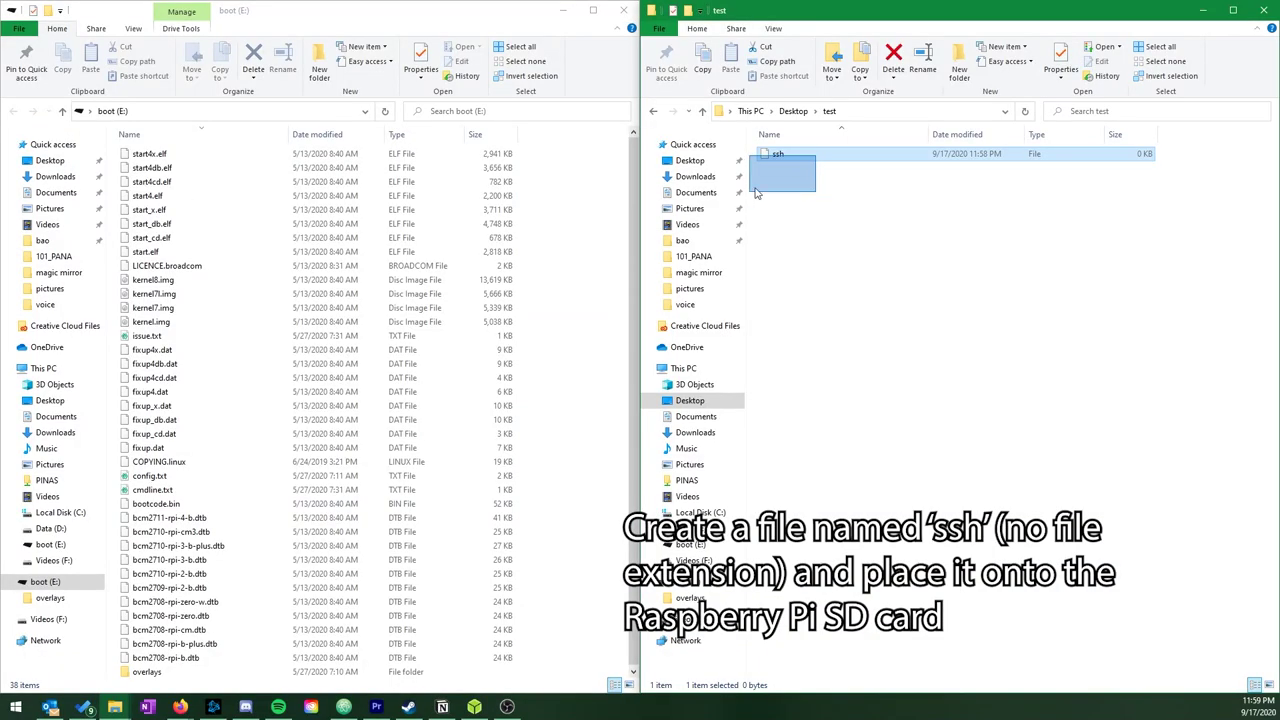
pyautogui.moveTo(755, 193); pyautogui.dragTo(296, 400)
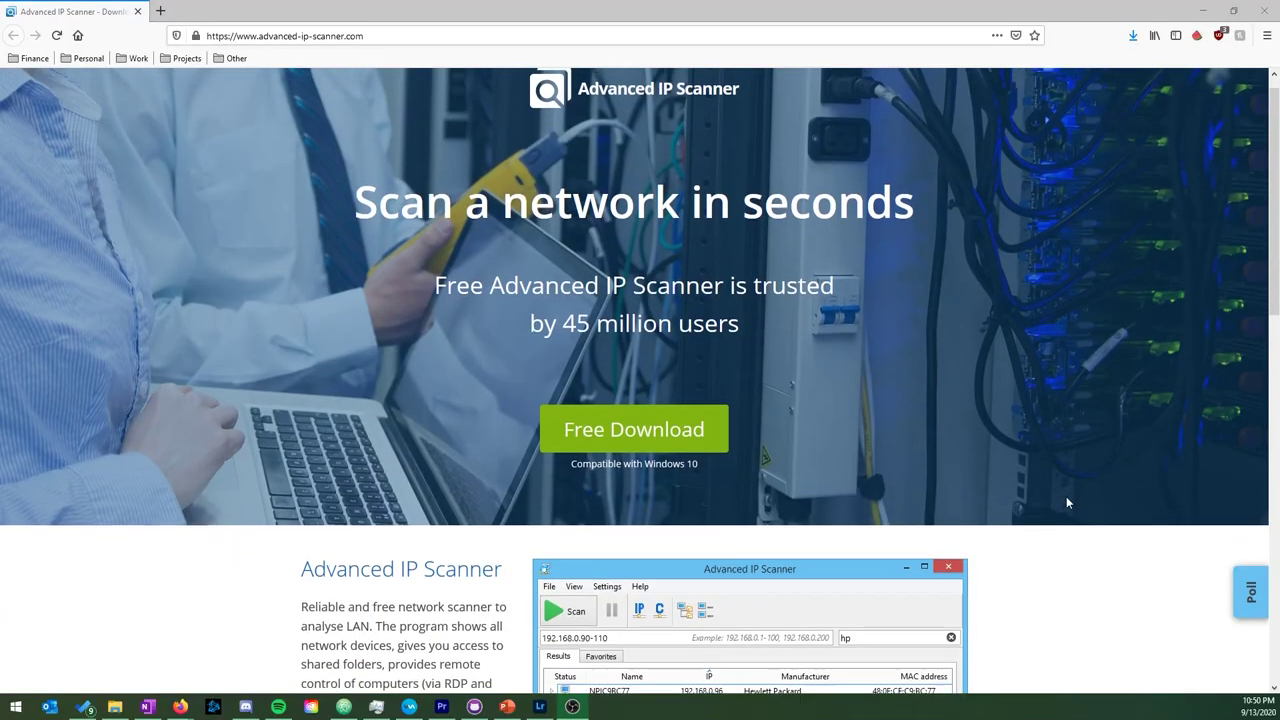
# Step: Review the Advanced IP Scanner page, then switch to PuTTY and set the SSH host to 192.168.90.224
pyautogui.scroll(-2, 1066, 494)
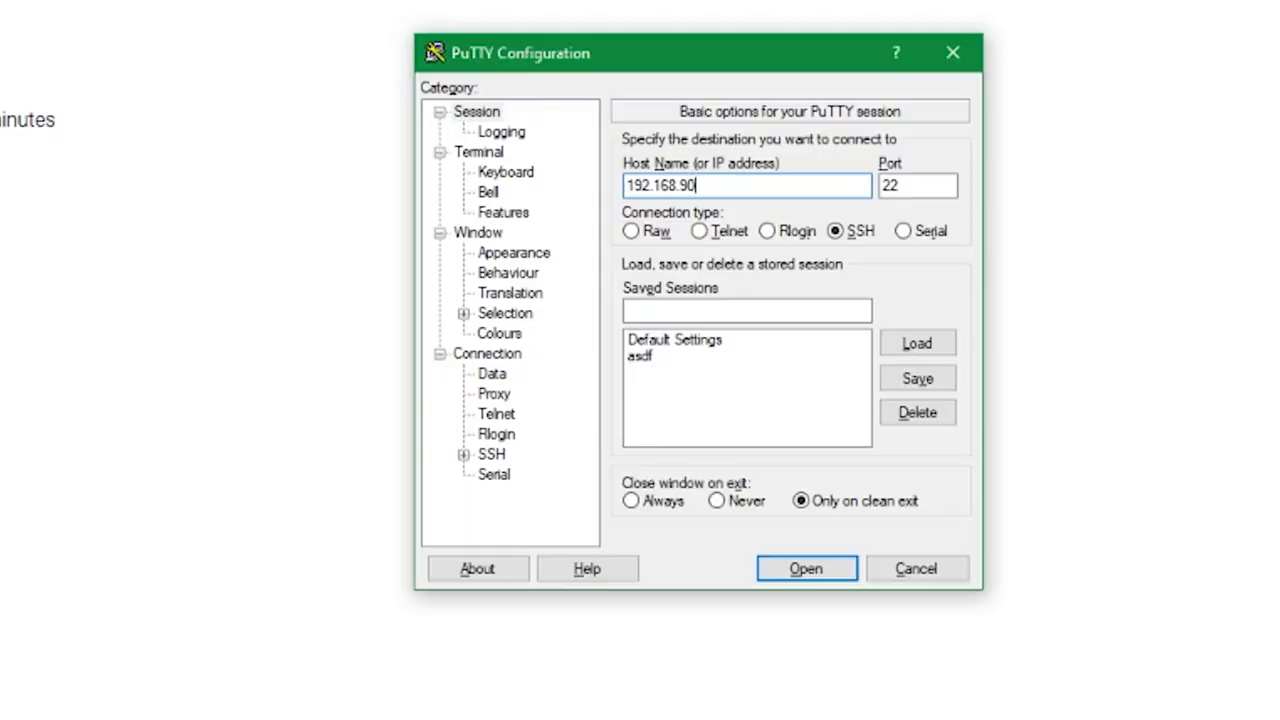
pyautogui.write('.224')
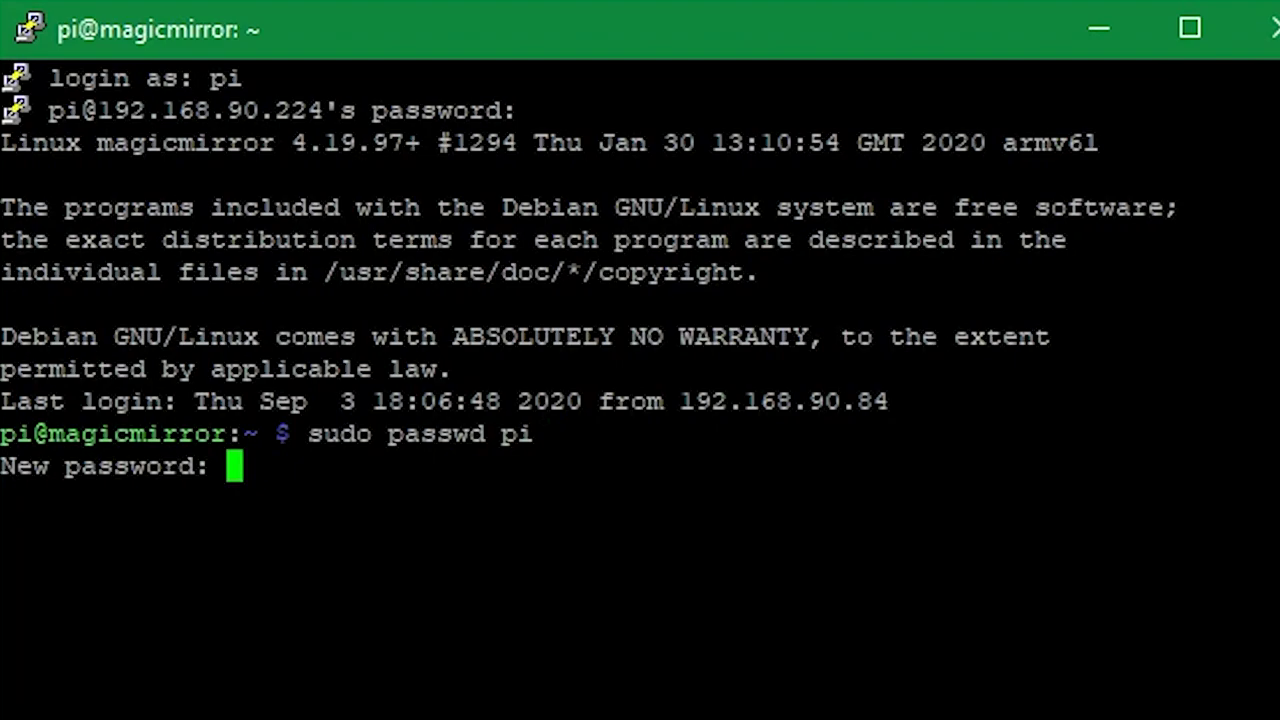
# Step: Enter and retype the new account password for the pi user
pyautogui.press('Return')
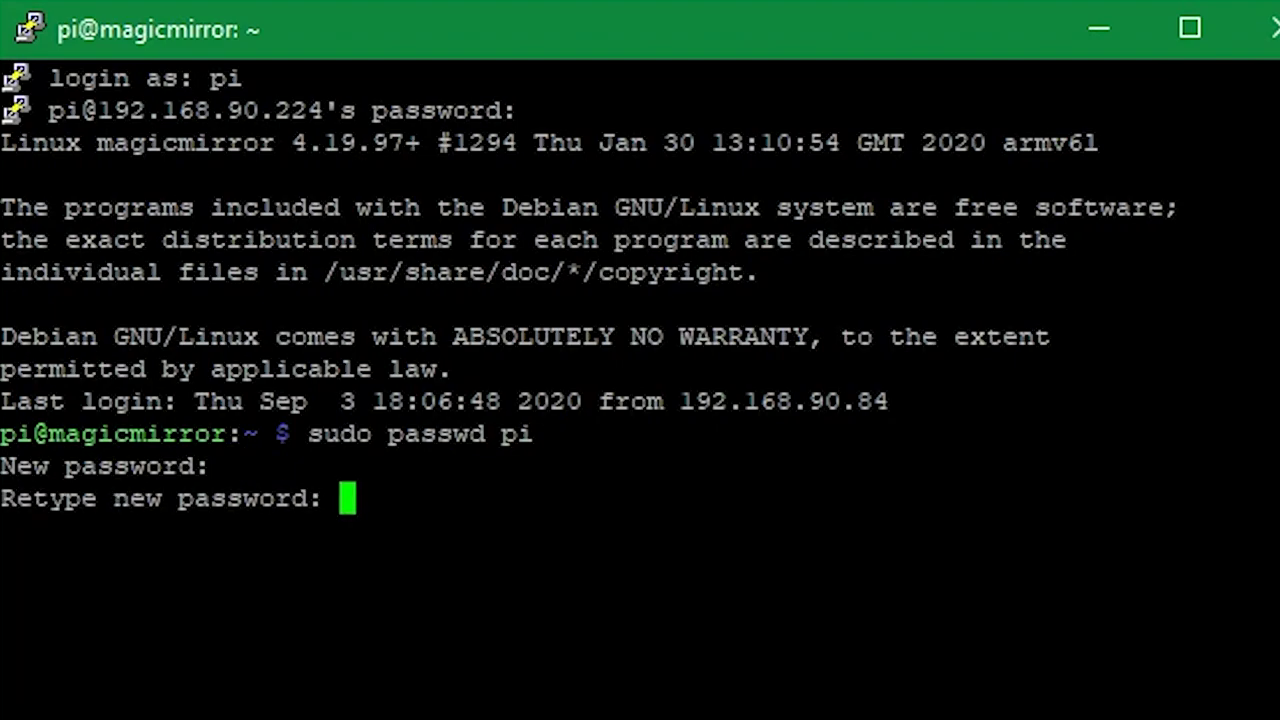
pyautogui.press('Return')
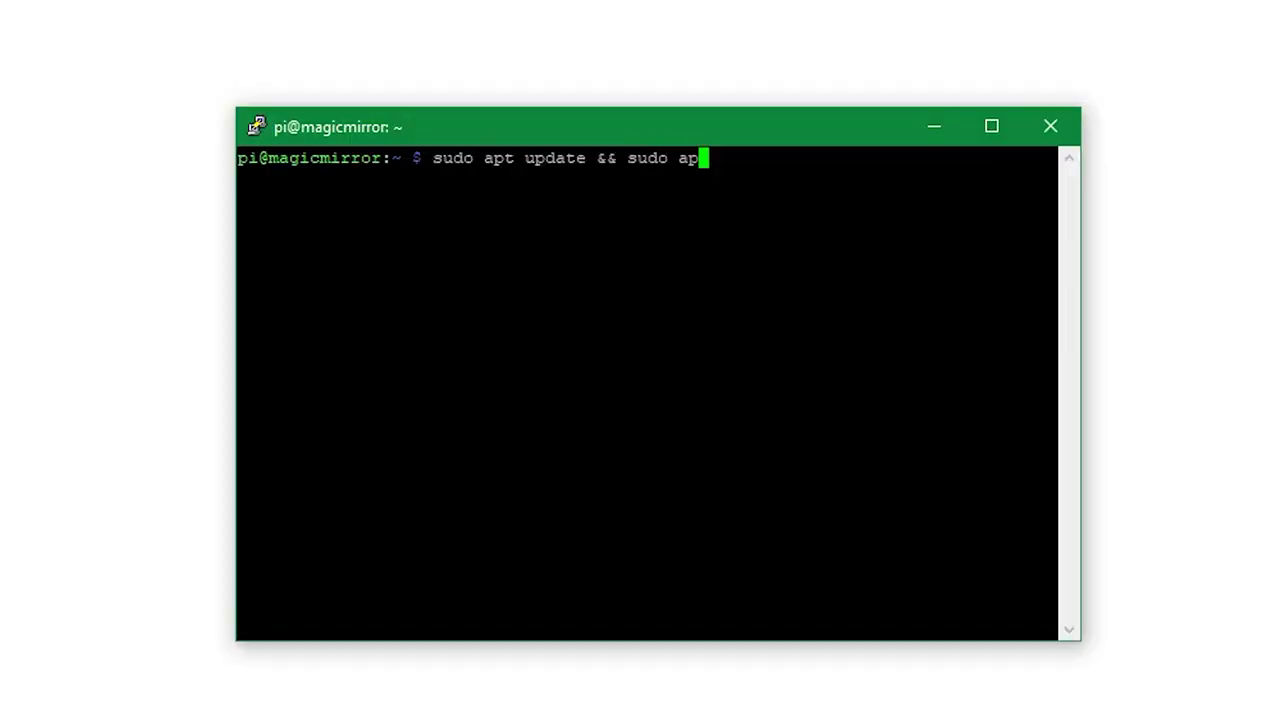
# Step: Update the package lists and upgrade the Pi's installed packages with sudo apt update && sudo apt upgrade
pyautogui.write('t upgrade')
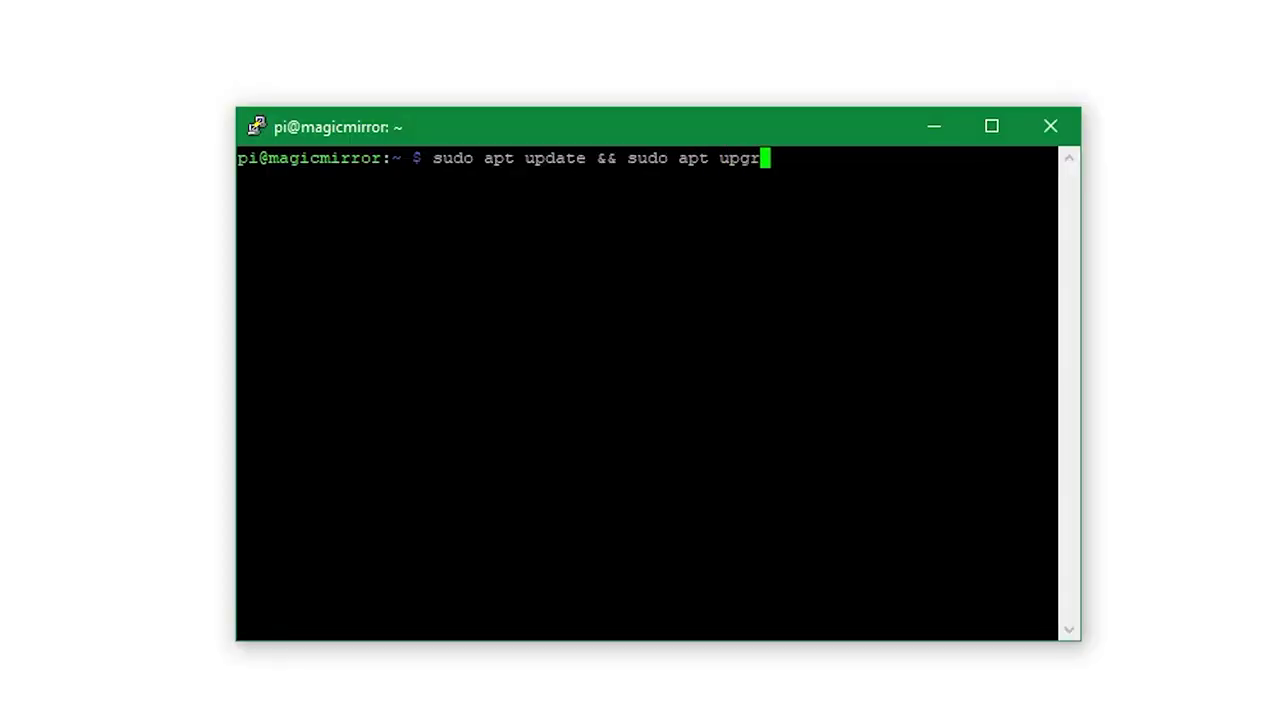
pyautogui.press('Return')
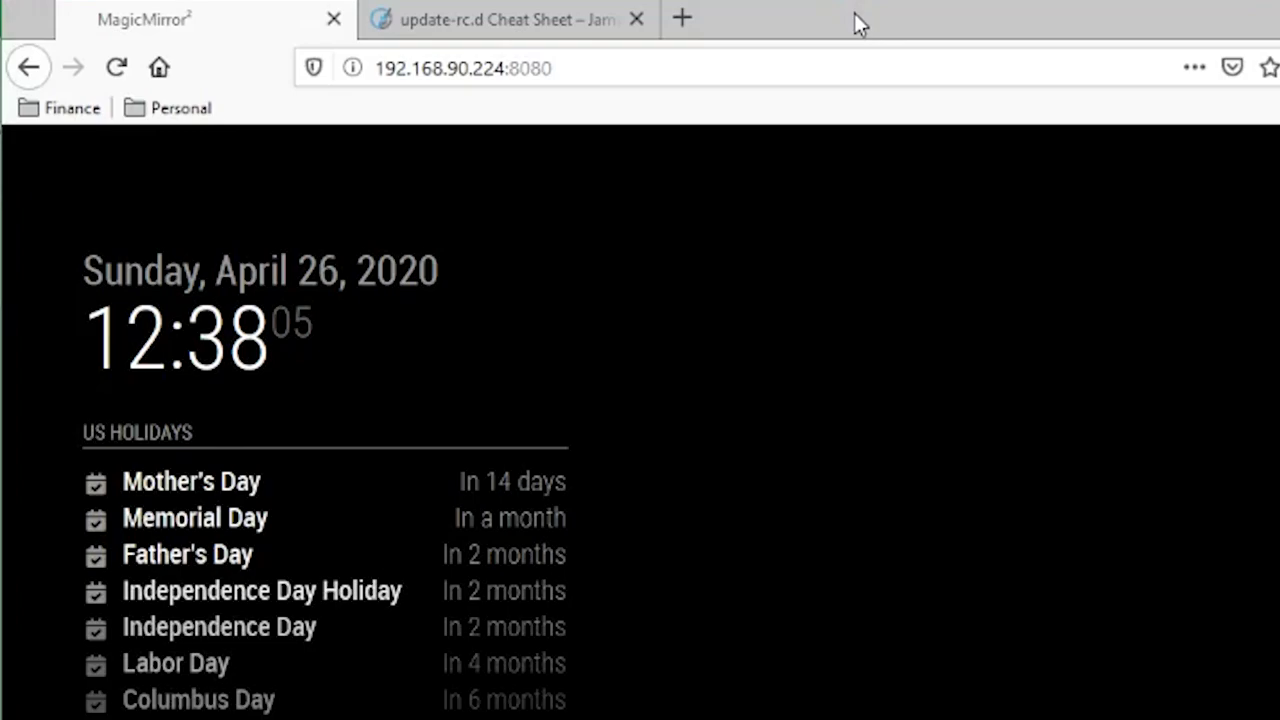
# Step: Browse the MagicMirror 3rd-party modules wiki in the browser and read the on-this-day module's installation instructions
pyautogui.click(952, 7)
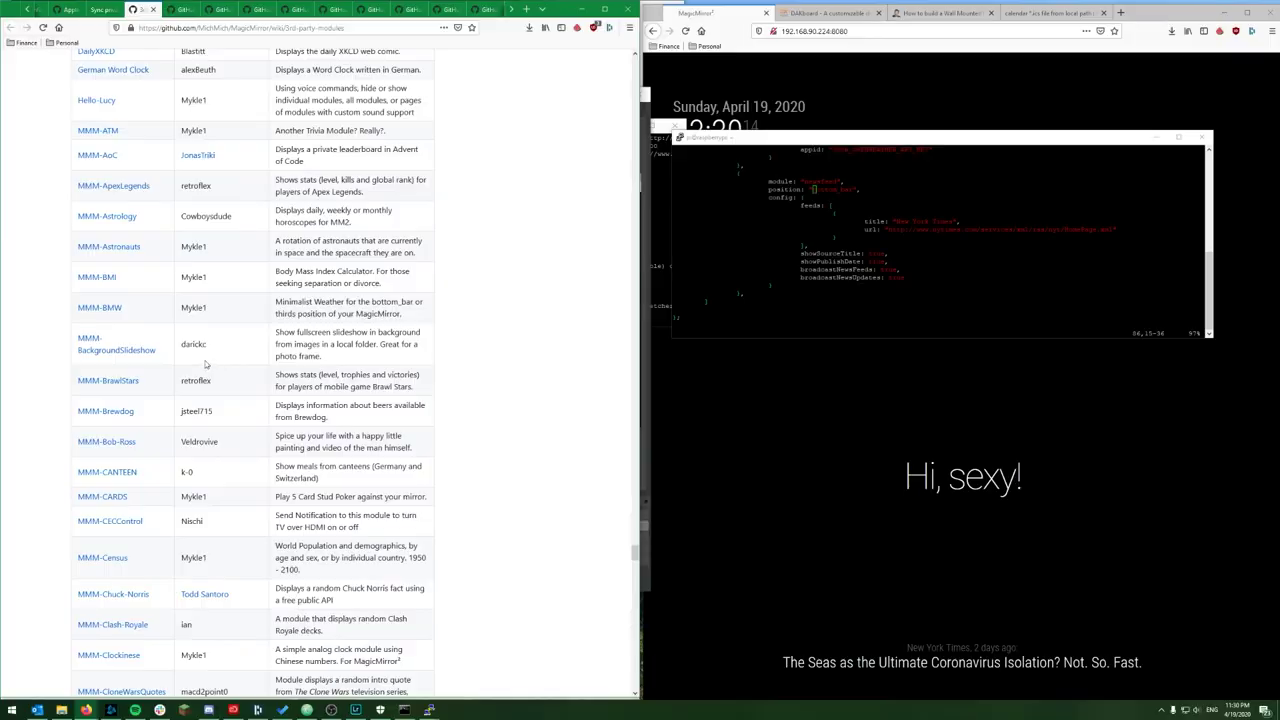
pyautogui.scroll(-1, 407, 435)
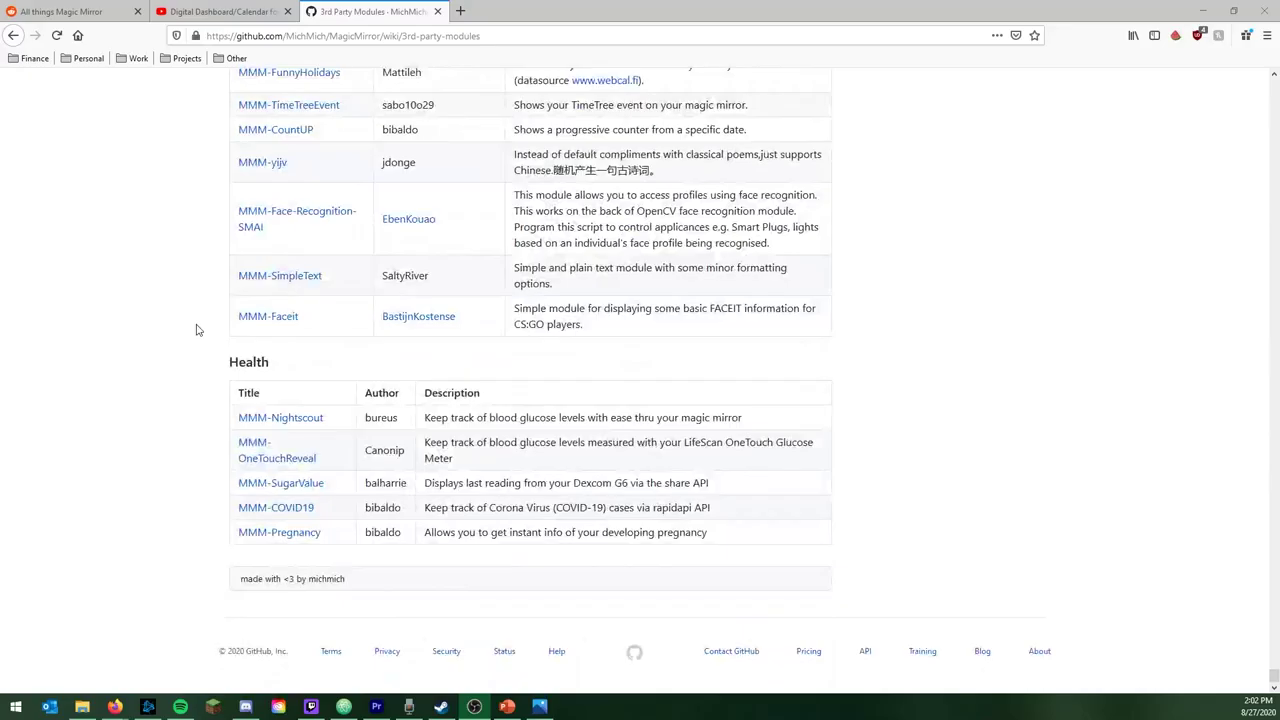
pyautogui.moveTo(906, 249); pyautogui.dragTo(219, 264)
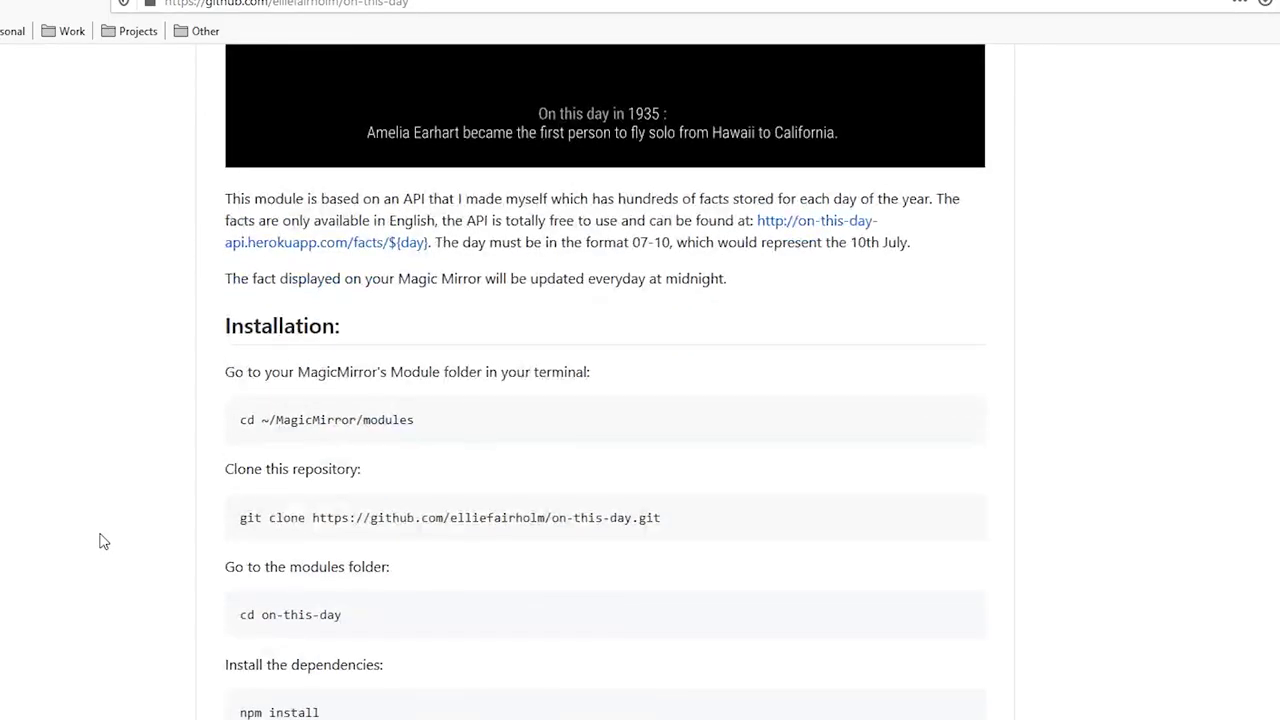
pyautogui.scroll(-3, 100, 541)
pyautogui.scroll(2, 100, 541)
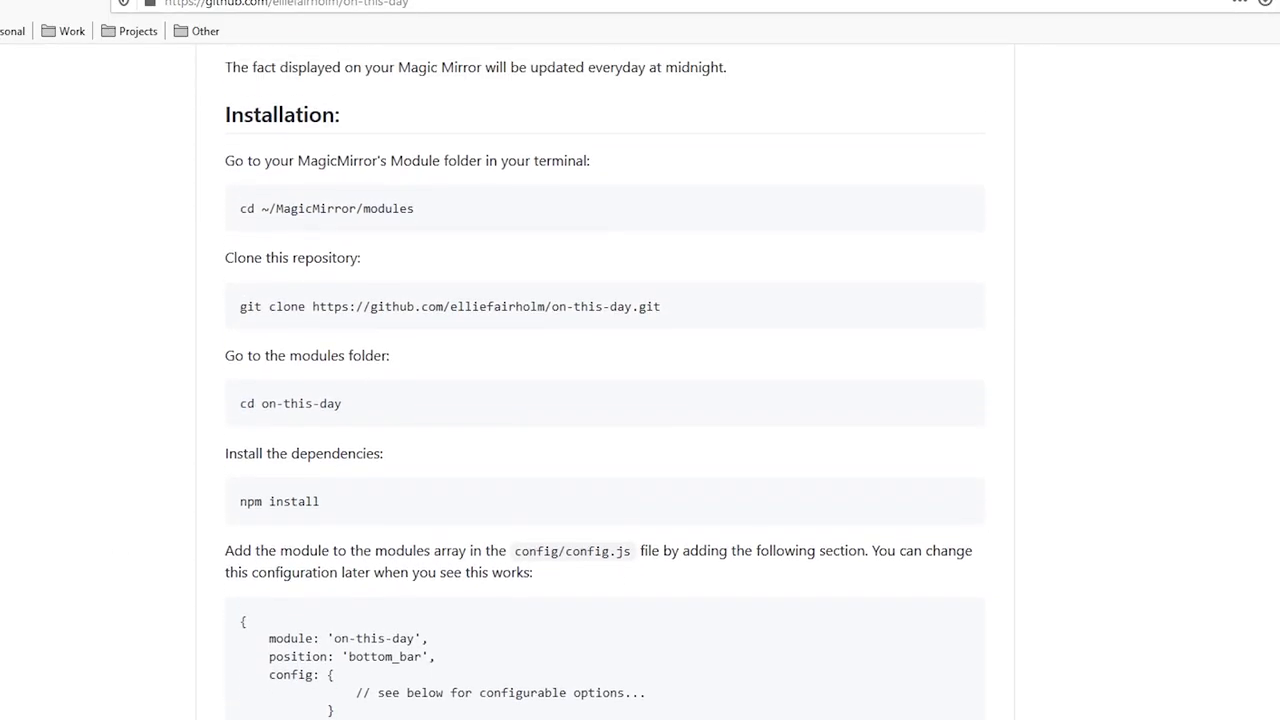
pyautogui.scroll(-1, 100, 541)
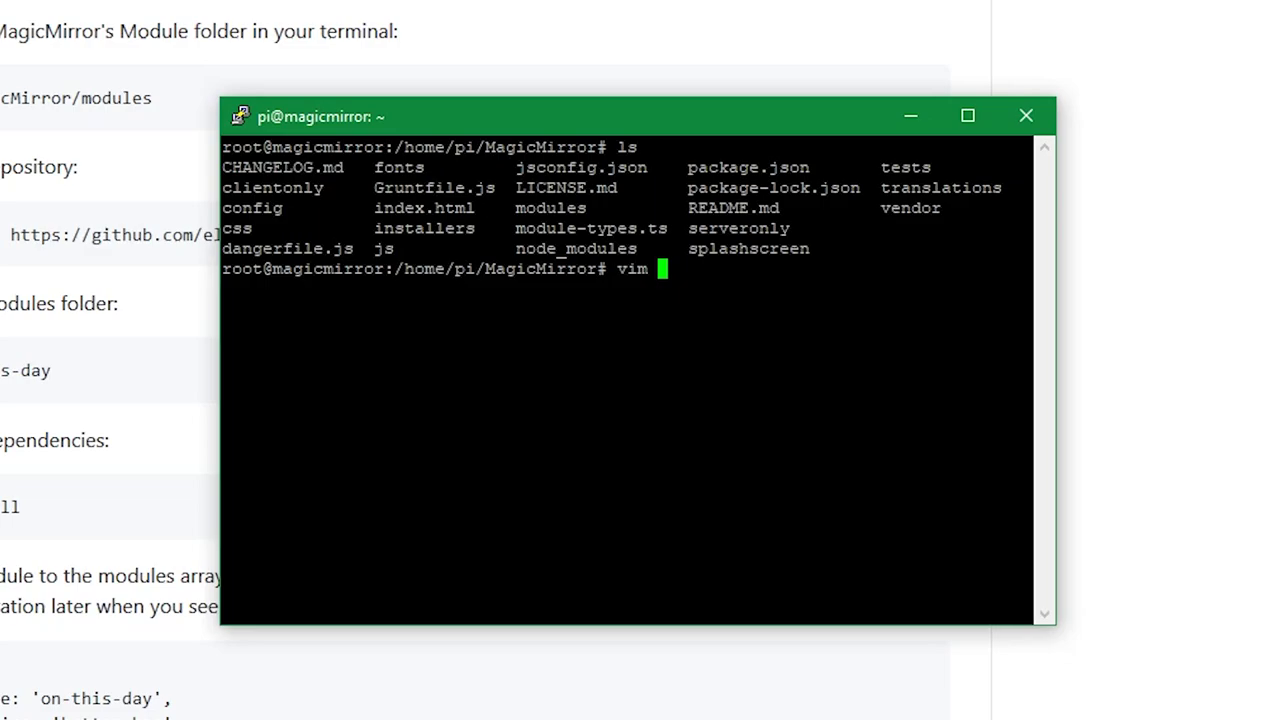
# Step: Open config/config.js in vim from the MagicMirror folder and highlight the on-this-day module block for review
pyautogui.write('config/config.js')
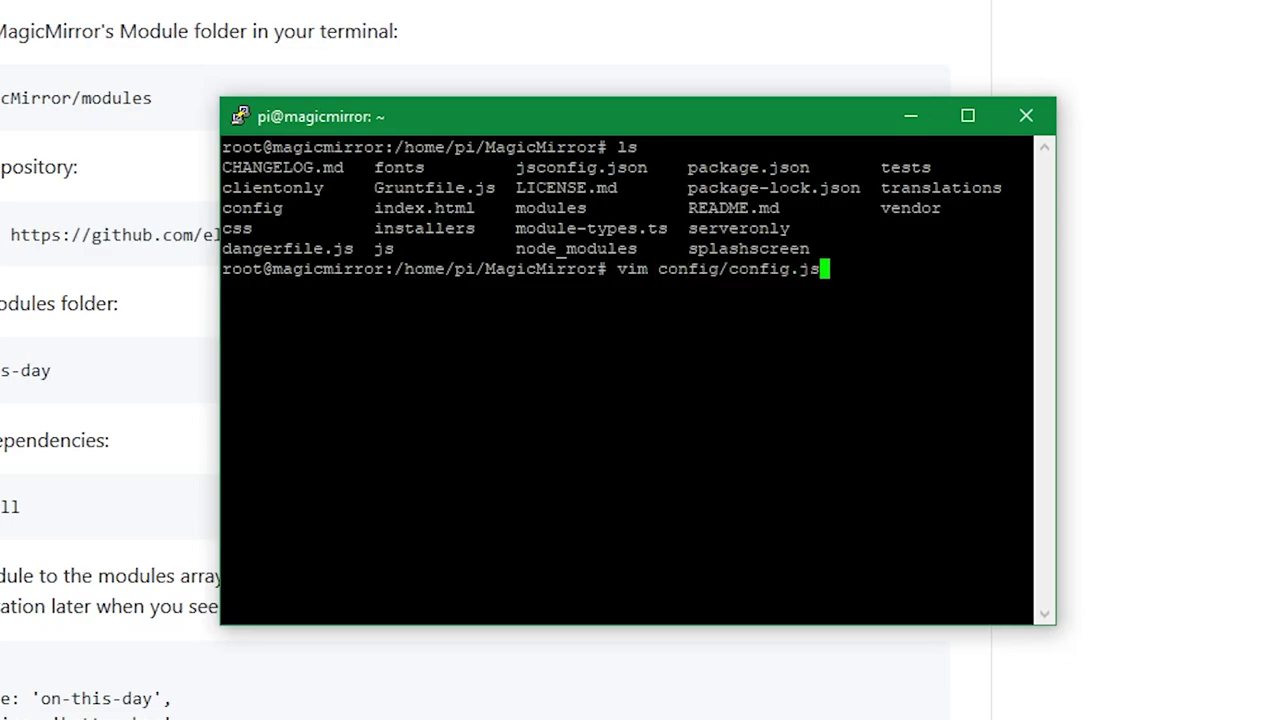
pyautogui.press('Return')
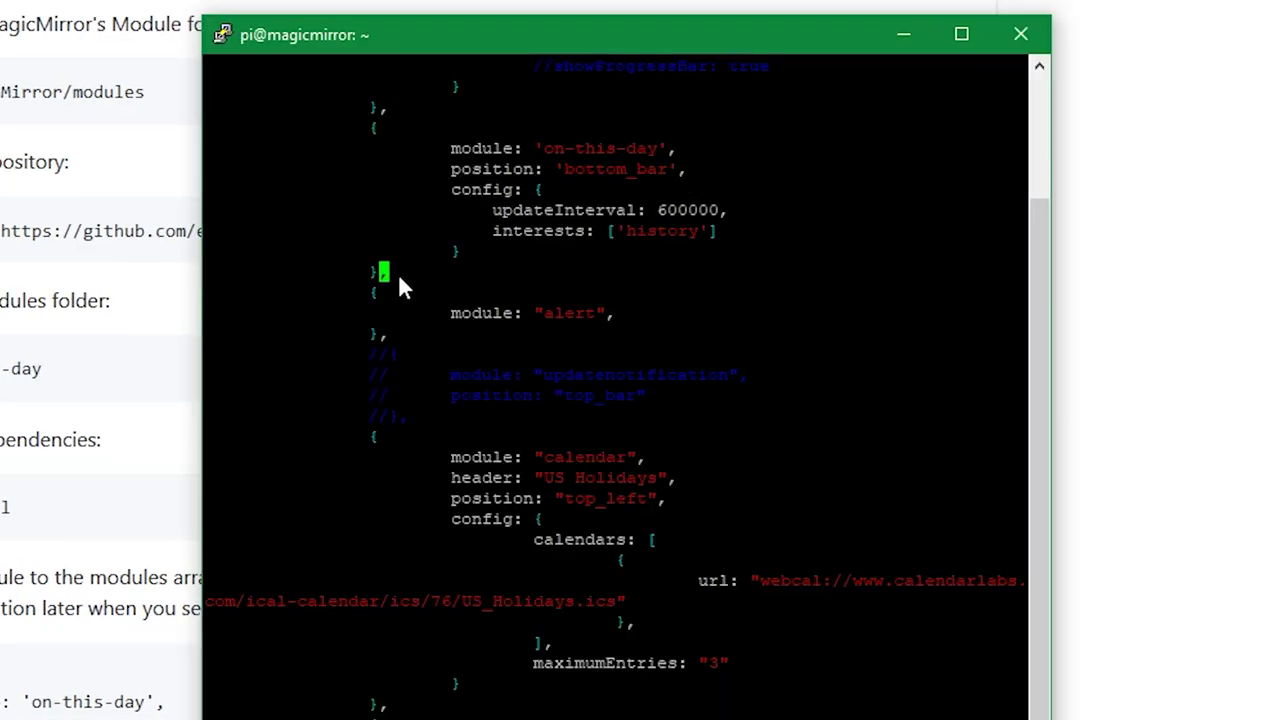
pyautogui.moveTo(398, 273); pyautogui.dragTo(227, 137)
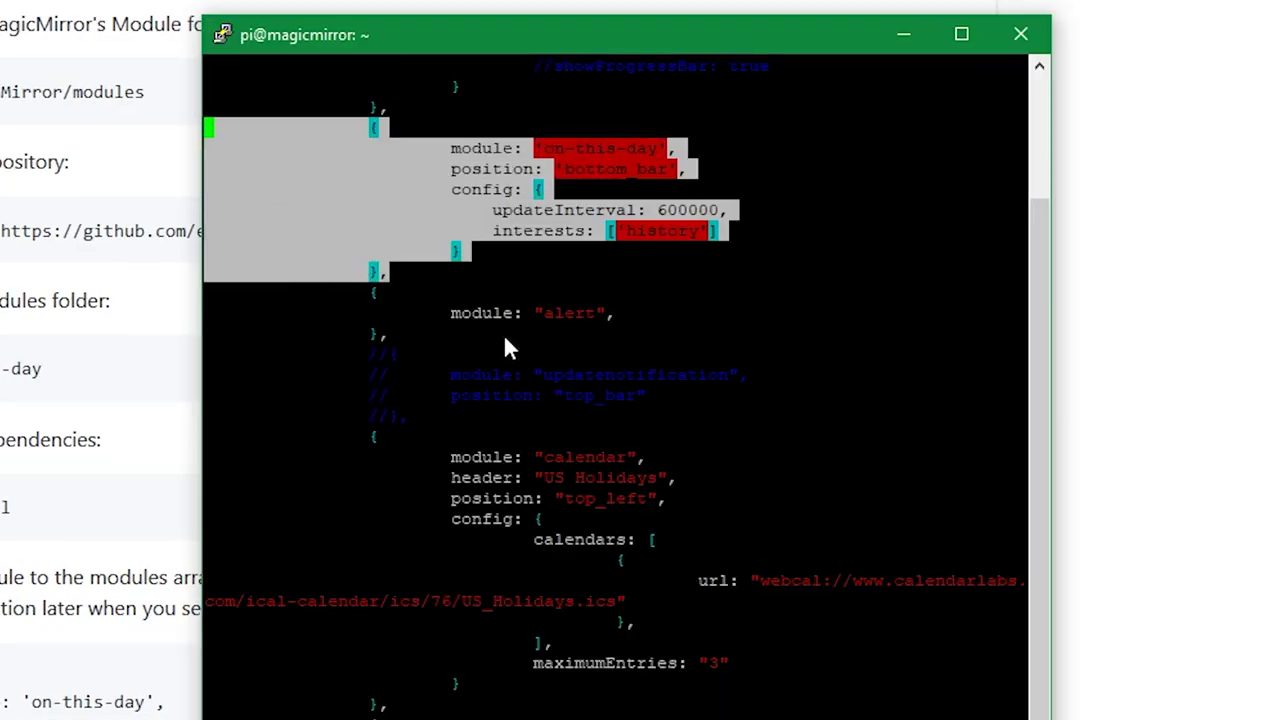
pyautogui.press('Escape')
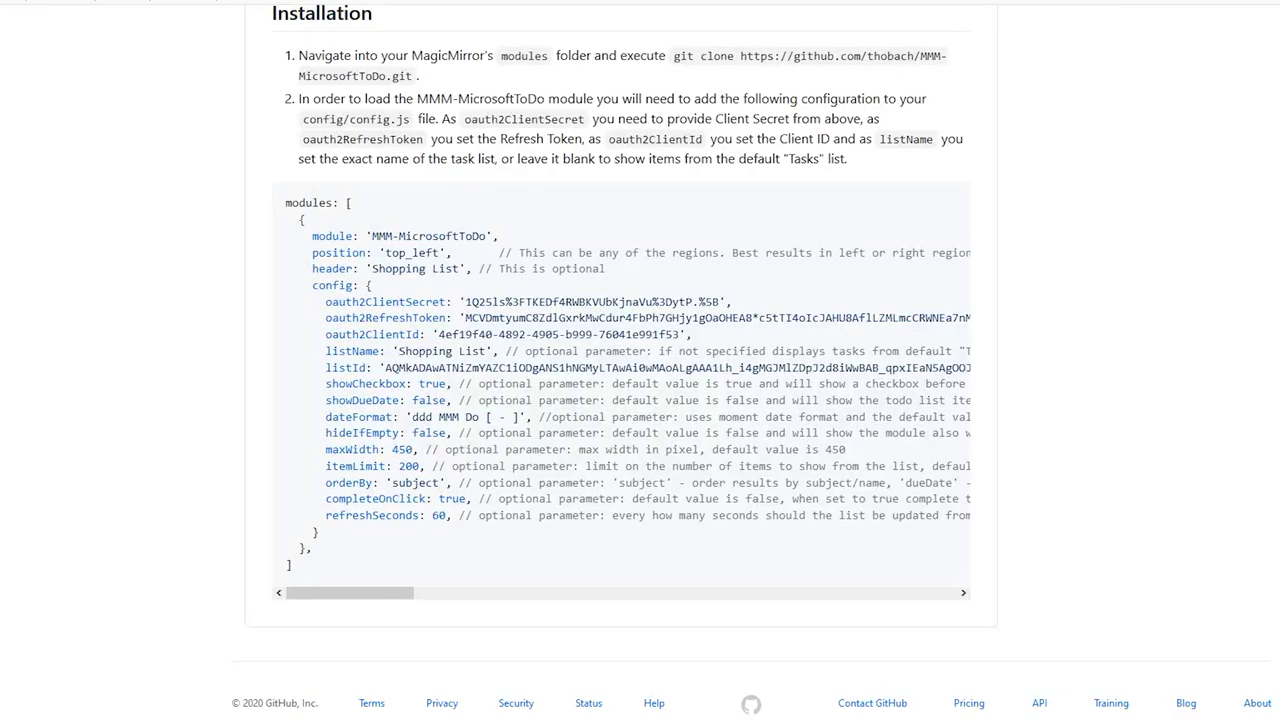
# Step: Review the MMM-MicrosoftToDo preparation and installation instructions, then list the MagicMirror modules folder in the PuTTY terminal
pyautogui.scroll(7, 160, 502)
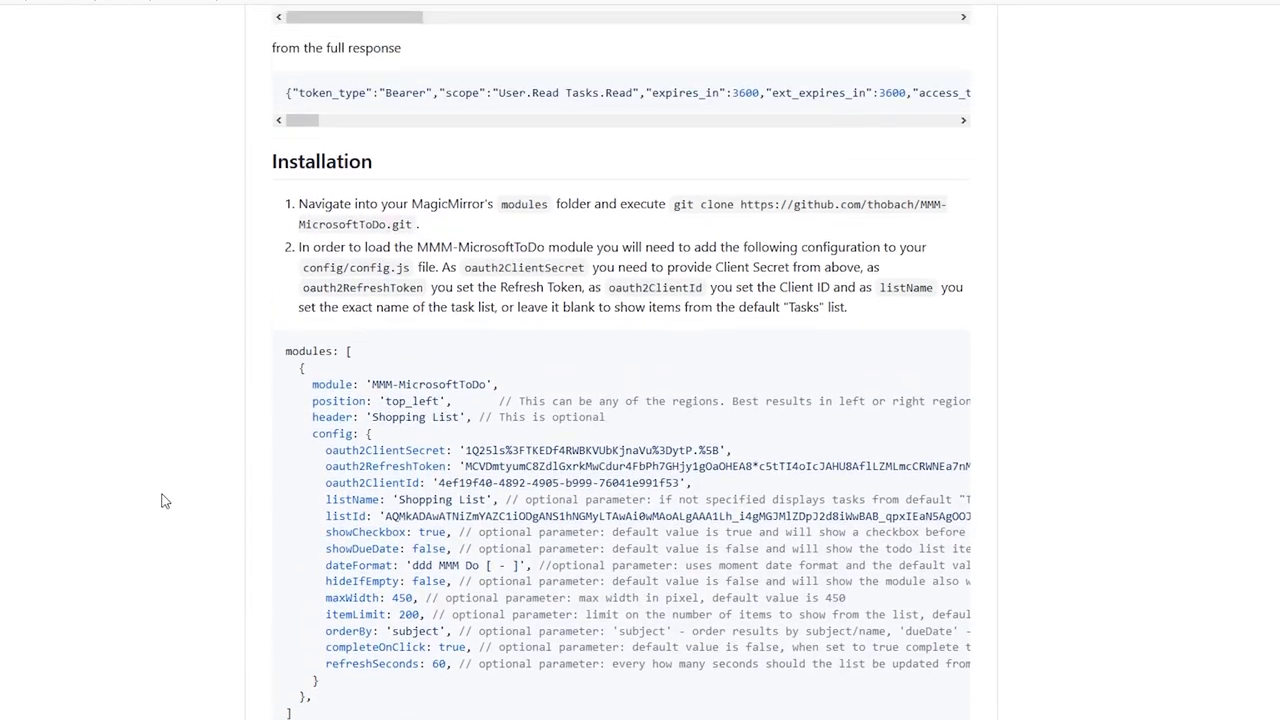
pyautogui.scroll(7, 166, 500)
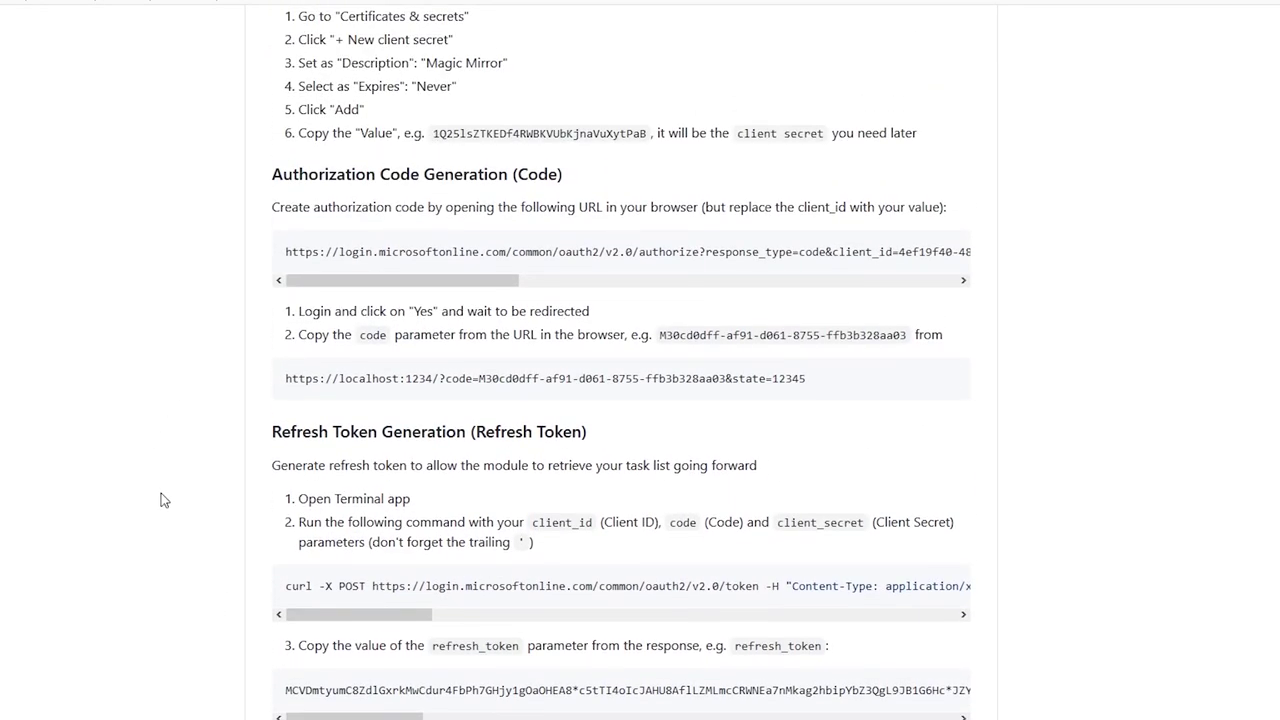
pyautogui.scroll(-3, 165, 501)
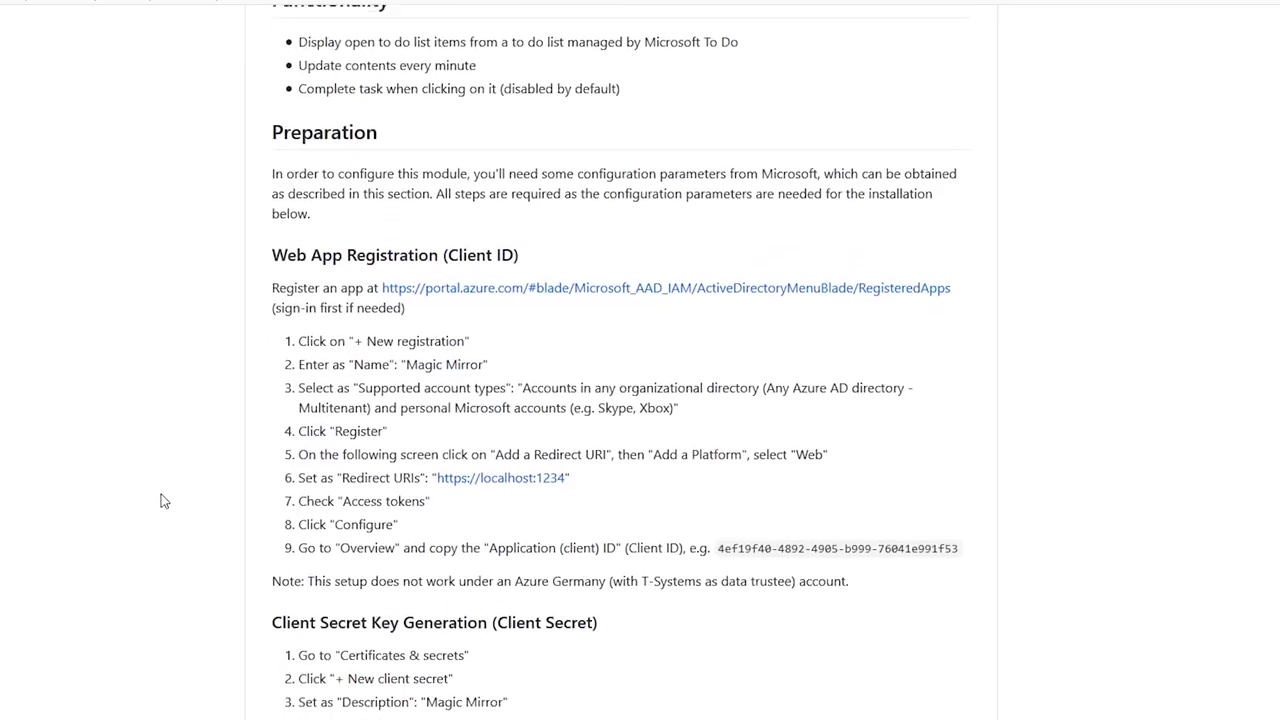
pyautogui.scroll(8, 160, 497)
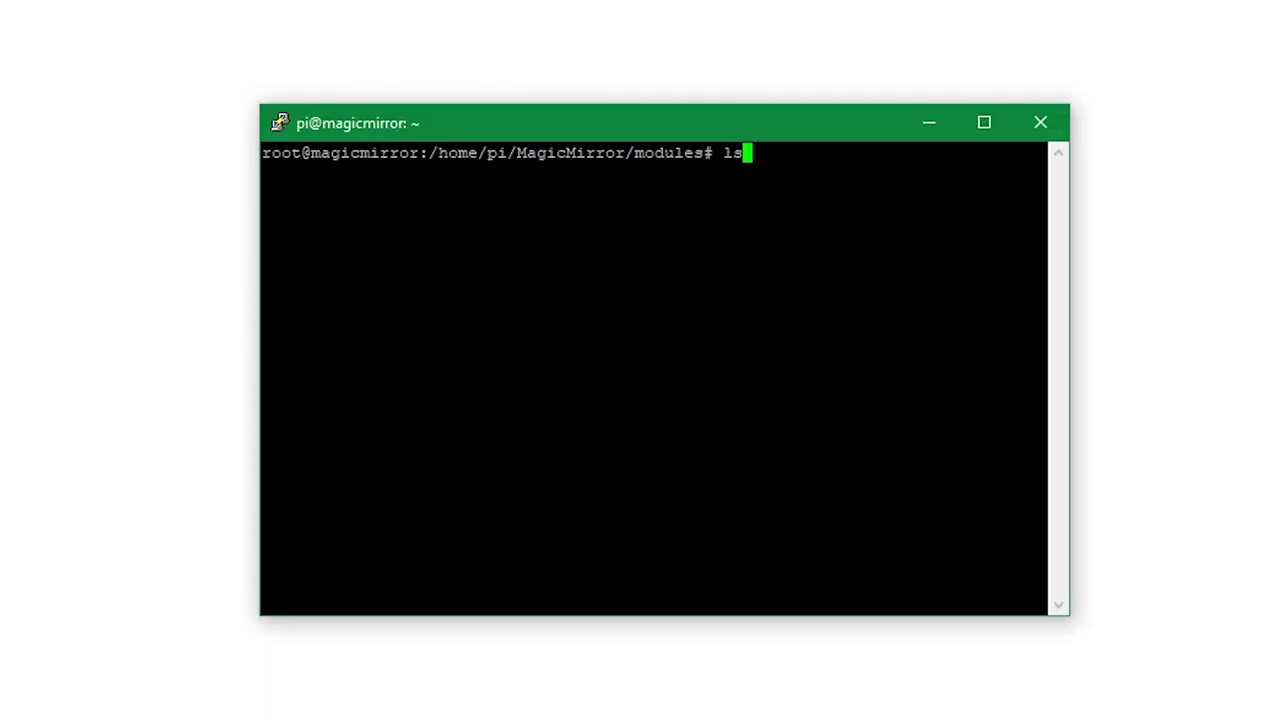
pyautogui.press('Return')
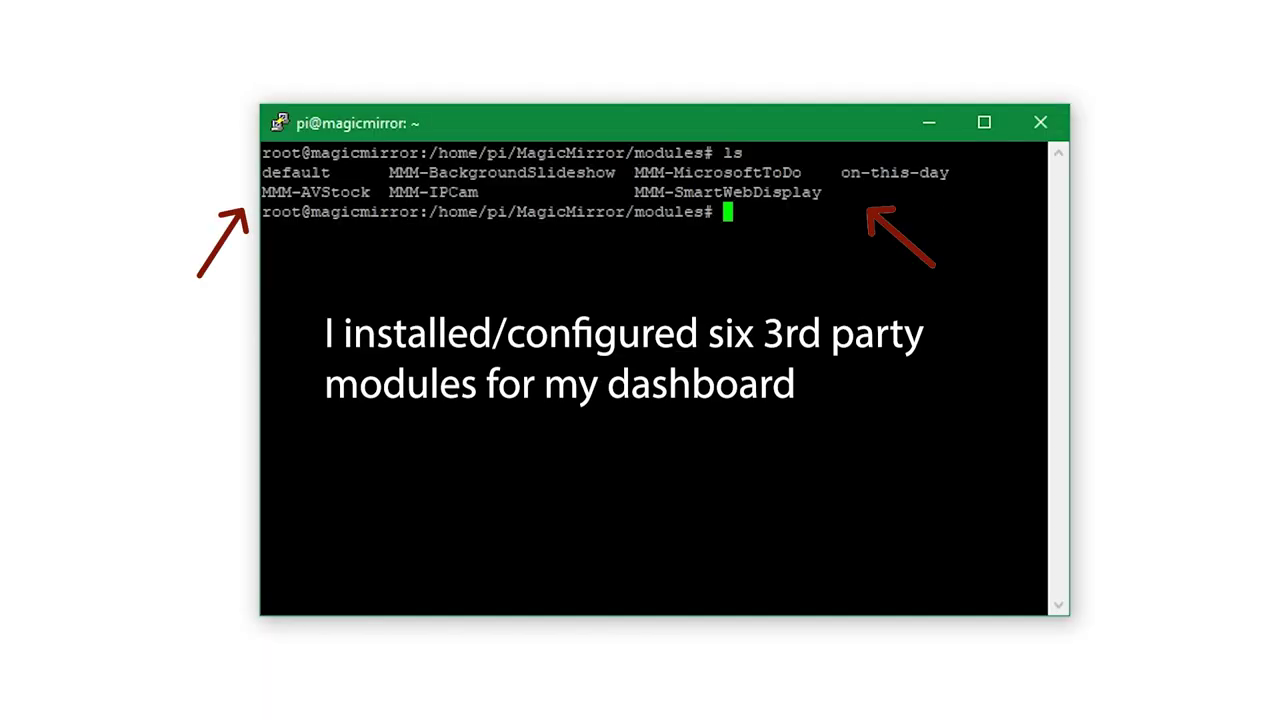